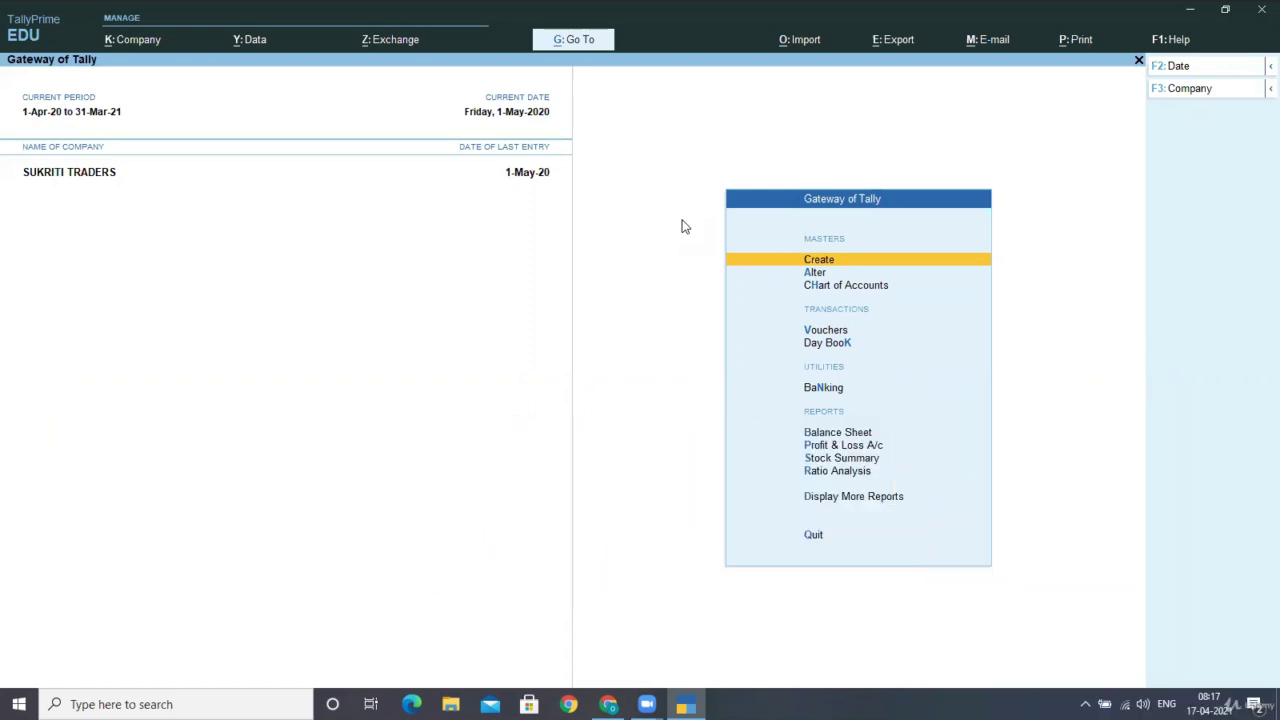
Open voucher entry and pick Payroll from the list of voucher types
key(Down)
key(Down)
key(Down)
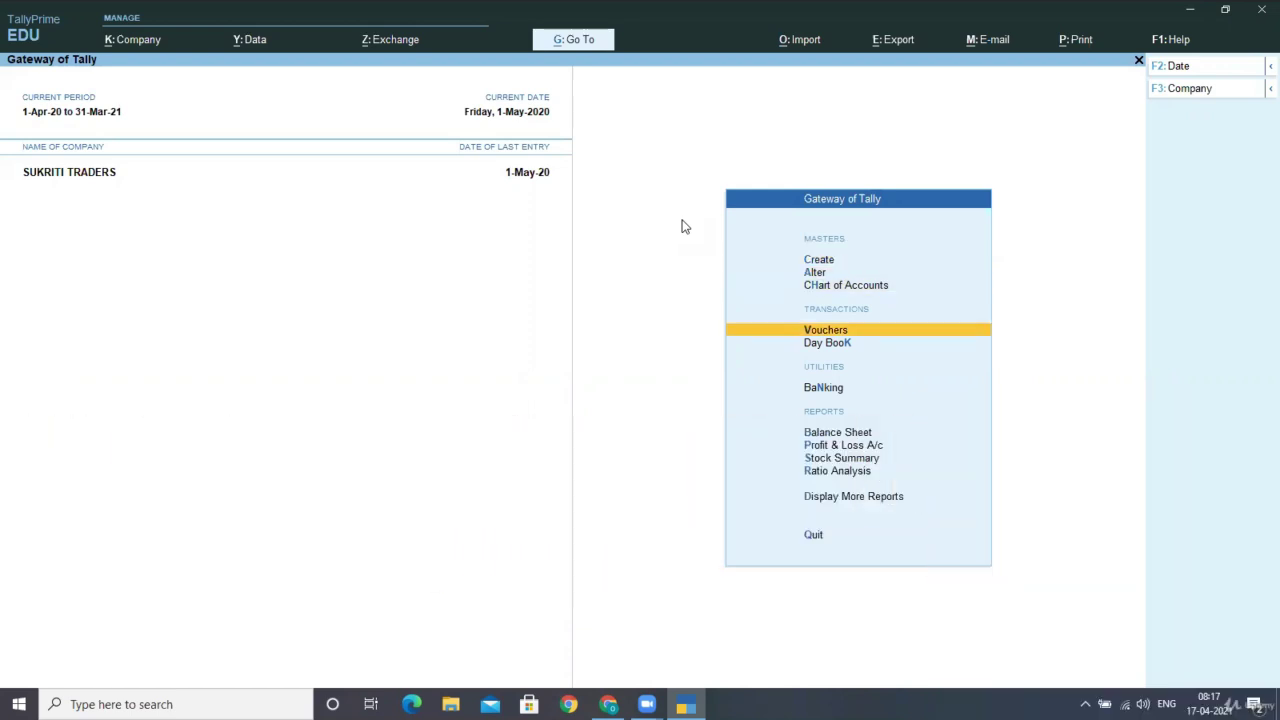
key(Return)
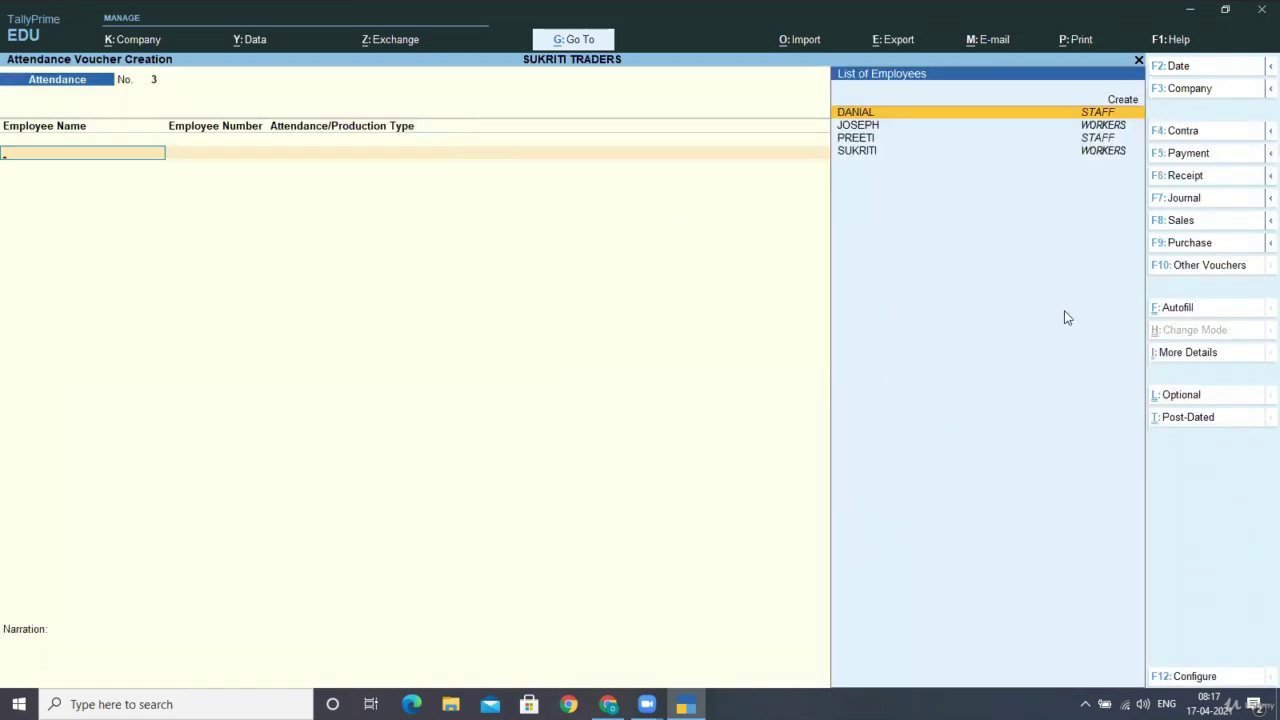
click(1195, 266)
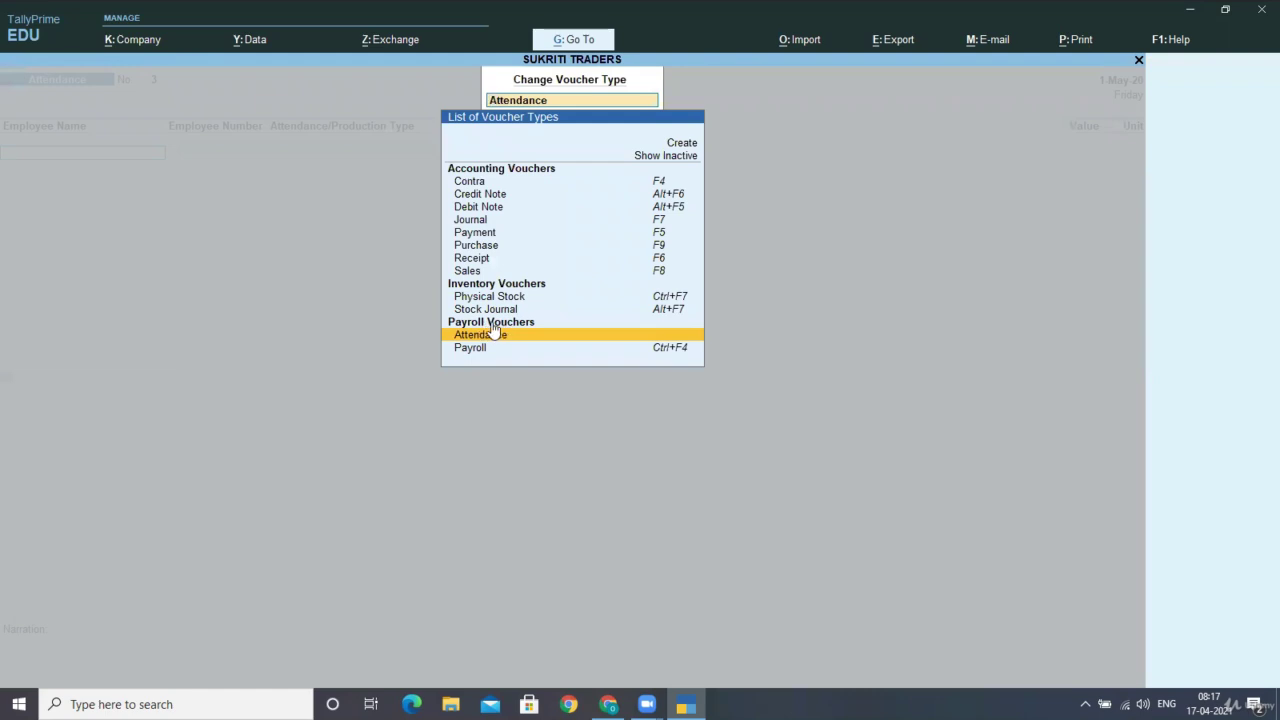
key(Down)
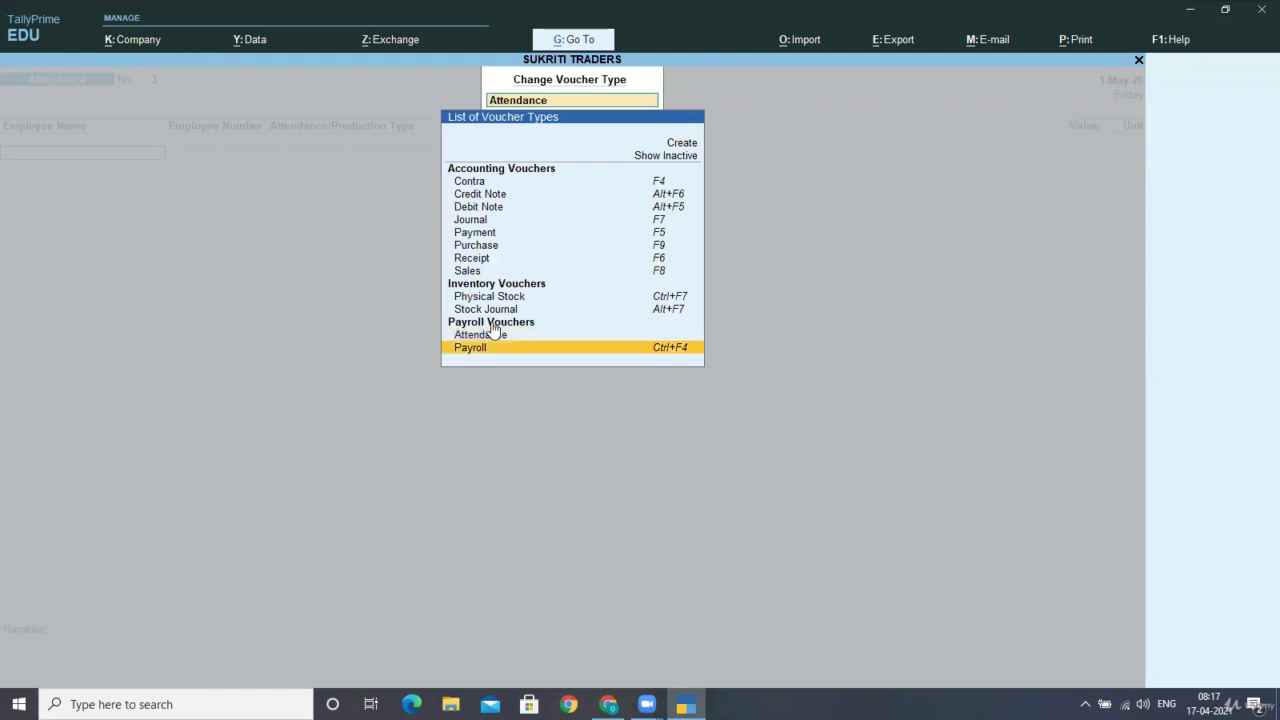
key(Up)
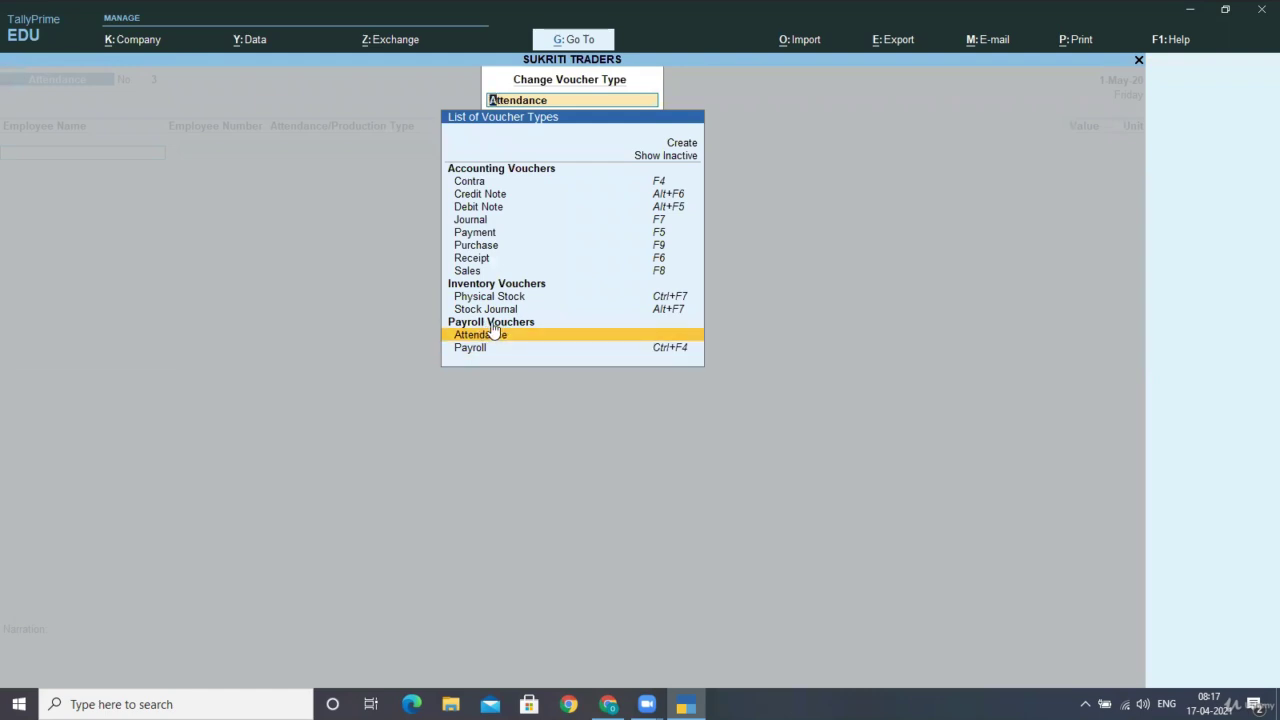
key(Down)
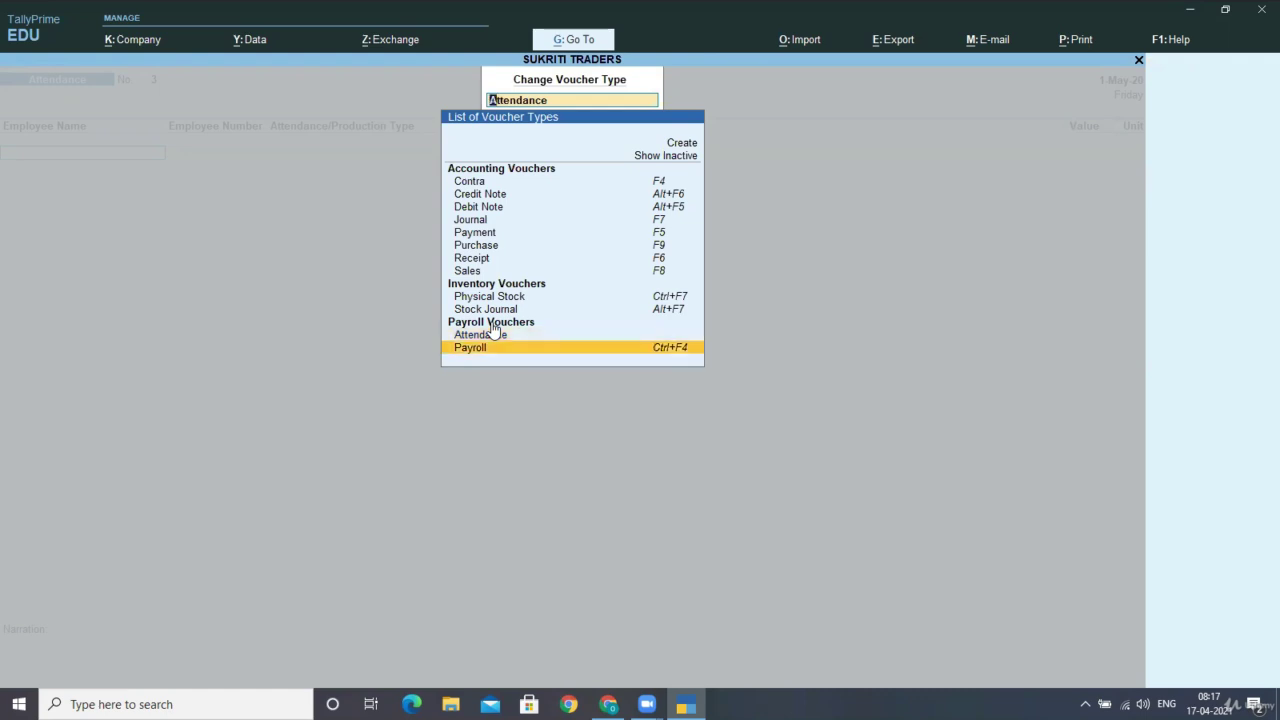
Switch to a Payroll voucher and start Payroll Autofill for the Salary process
click(551, 354)
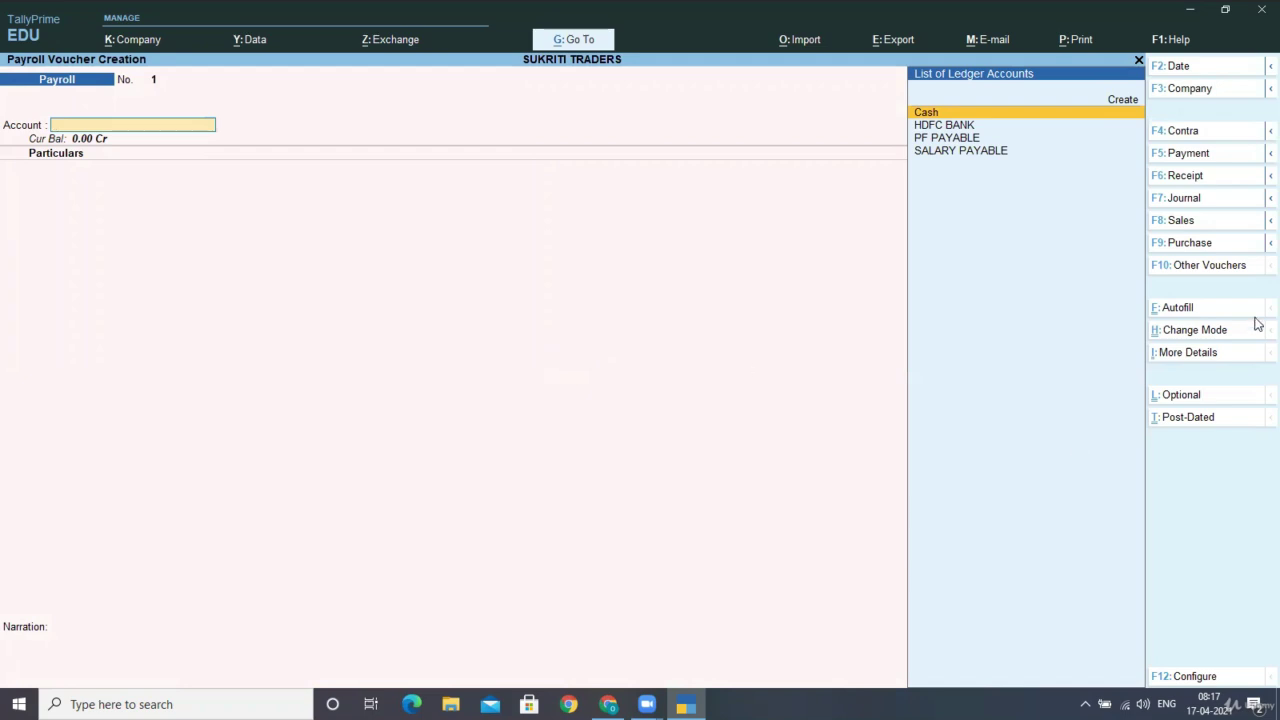
click(1187, 311)
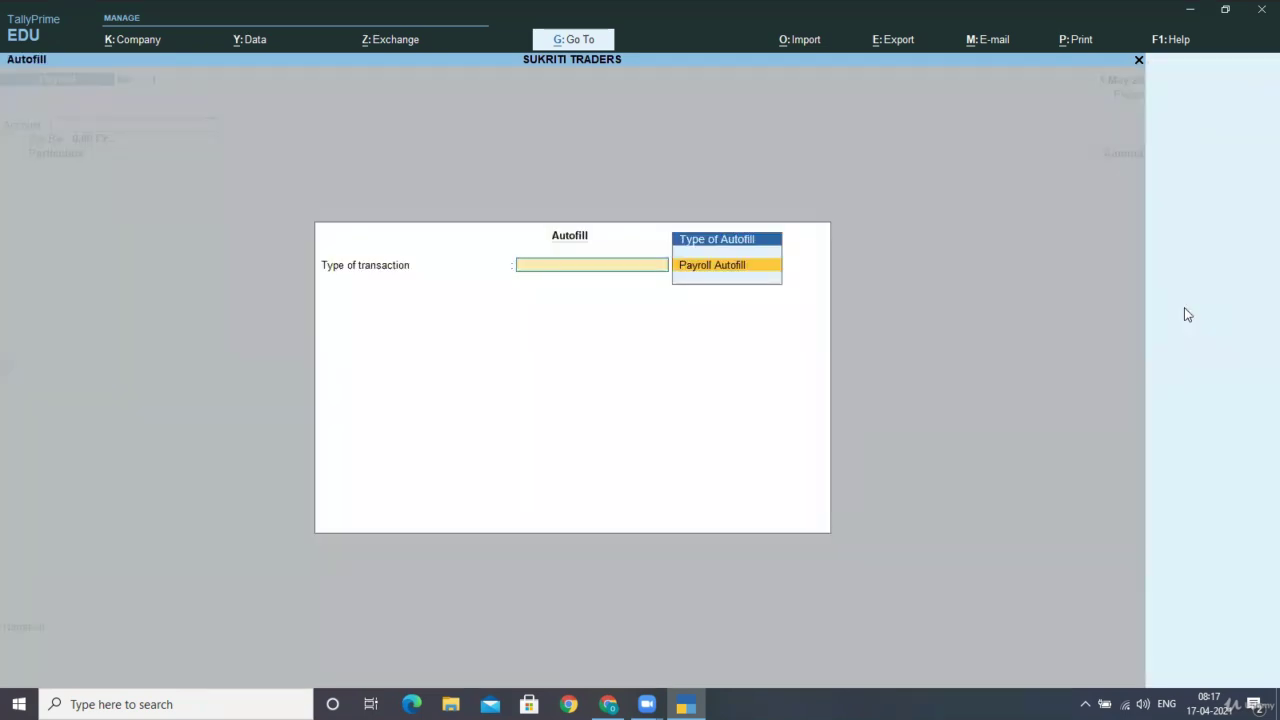
click(729, 273)
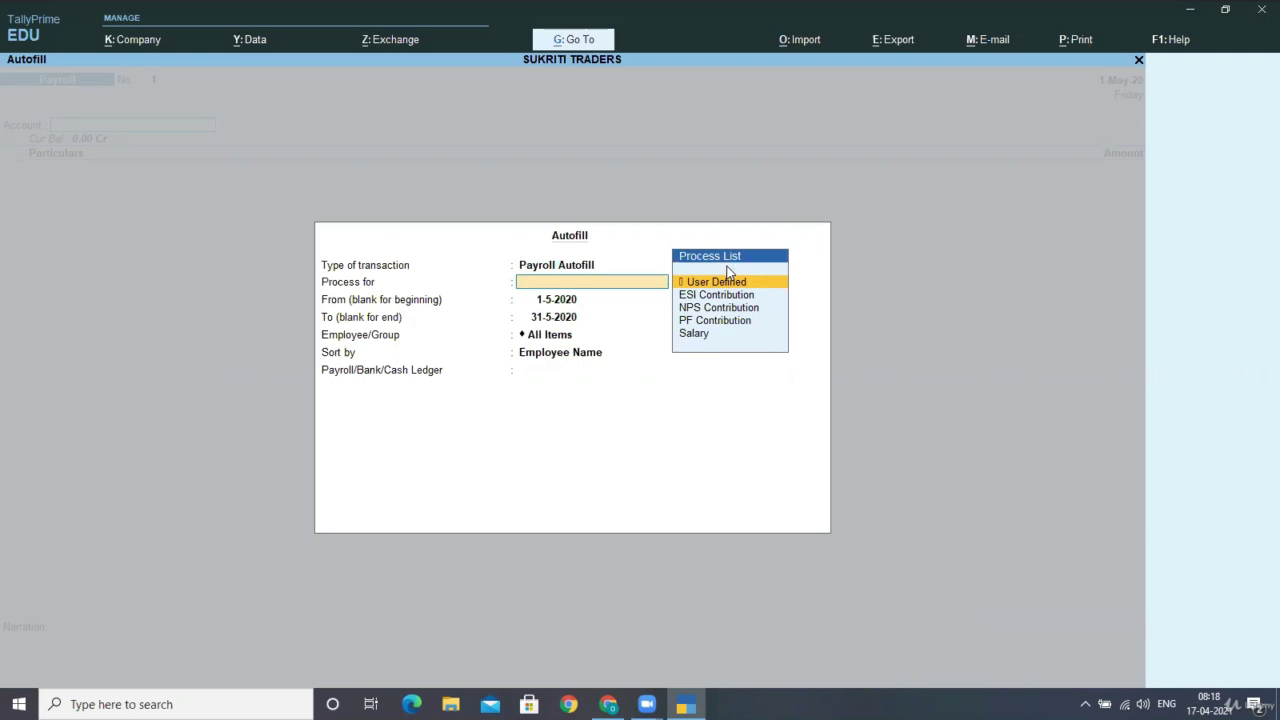
key(Down)
key(Down)
key(Down)
key(Down)
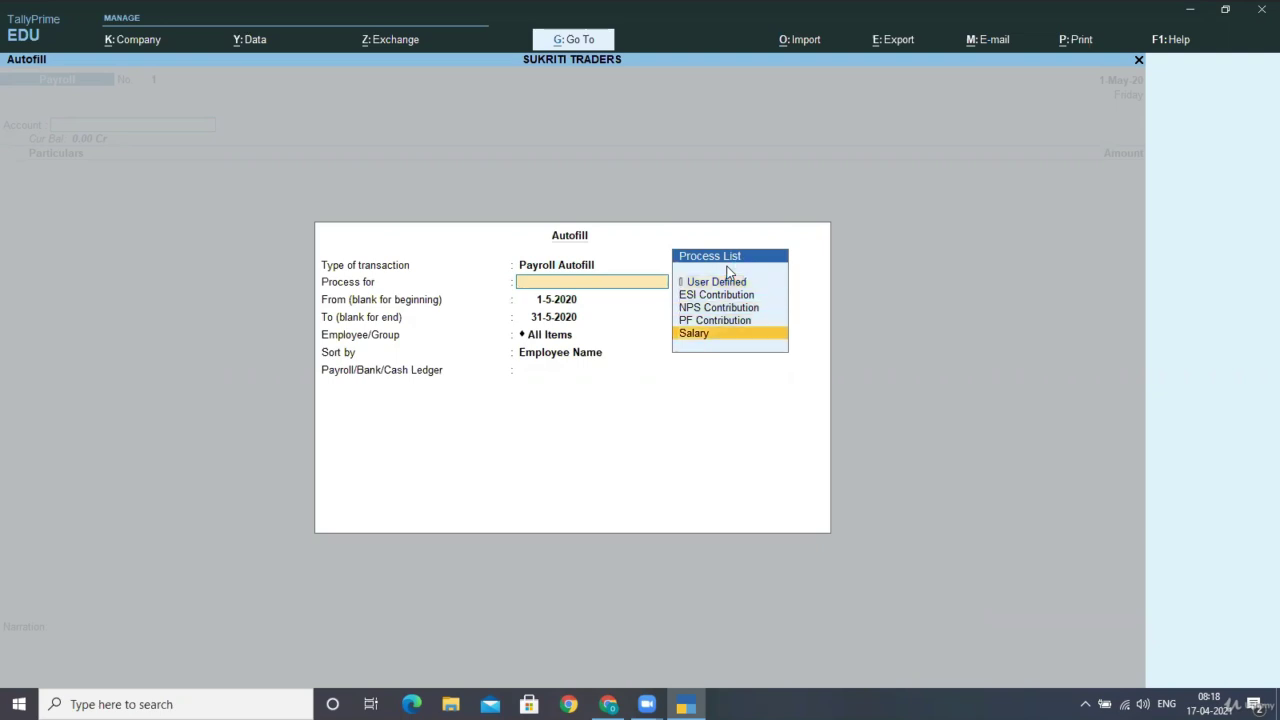
key(Return)
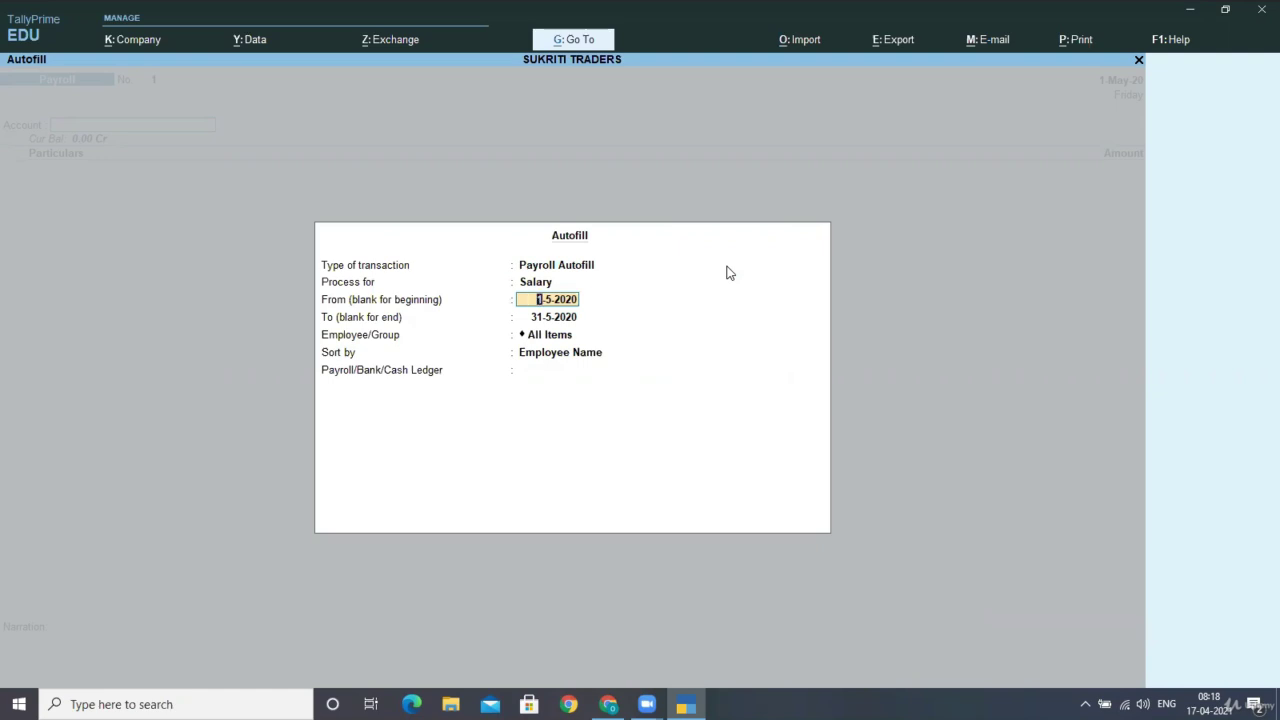
Set the autofill period from 1-4-2020 to 1-5-2020
text(1.)
text(4-202)
text(0)
key(Return)
text(2)
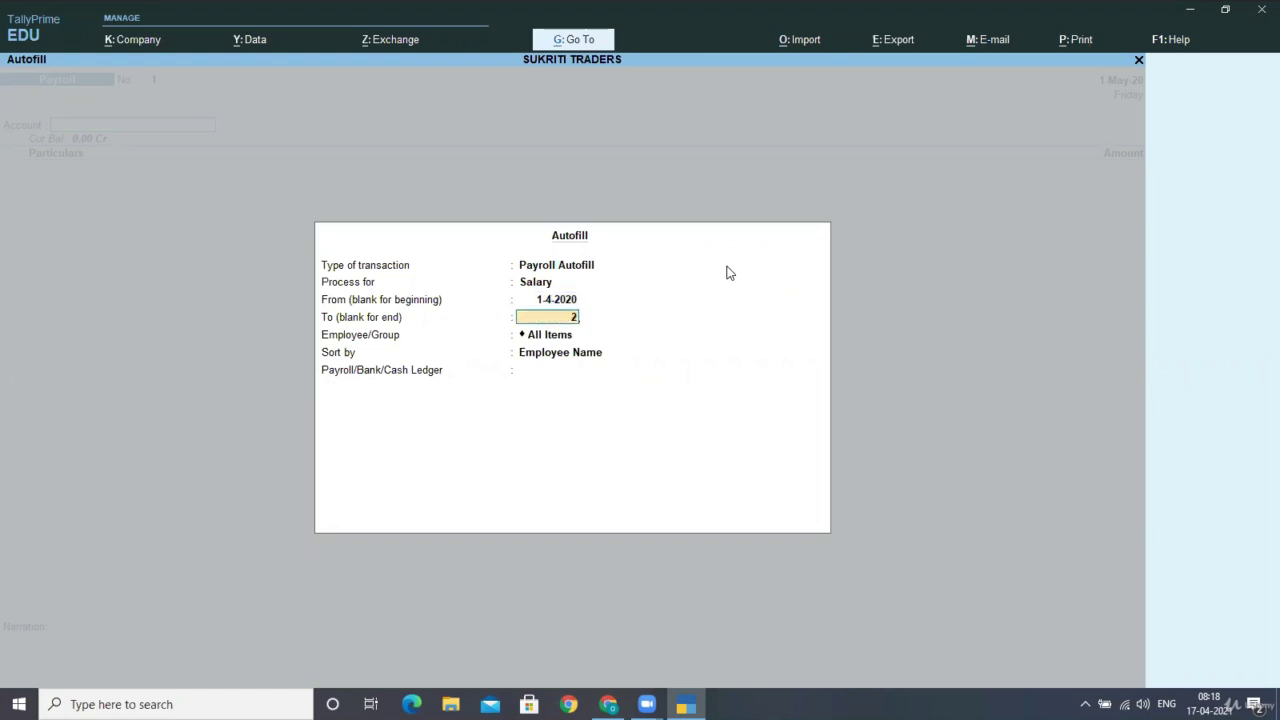
key(BackSpace)
text(30-4-2)
text(020)
key(BackSpace)
key(BackSpace)
key(BackSpace)
key(BackSpace)
key(BackSpace)
key(BackSpace)
key(BackSpace)
key(BackSpace)
key(BackSpace)
text(1-5)
key(Return)
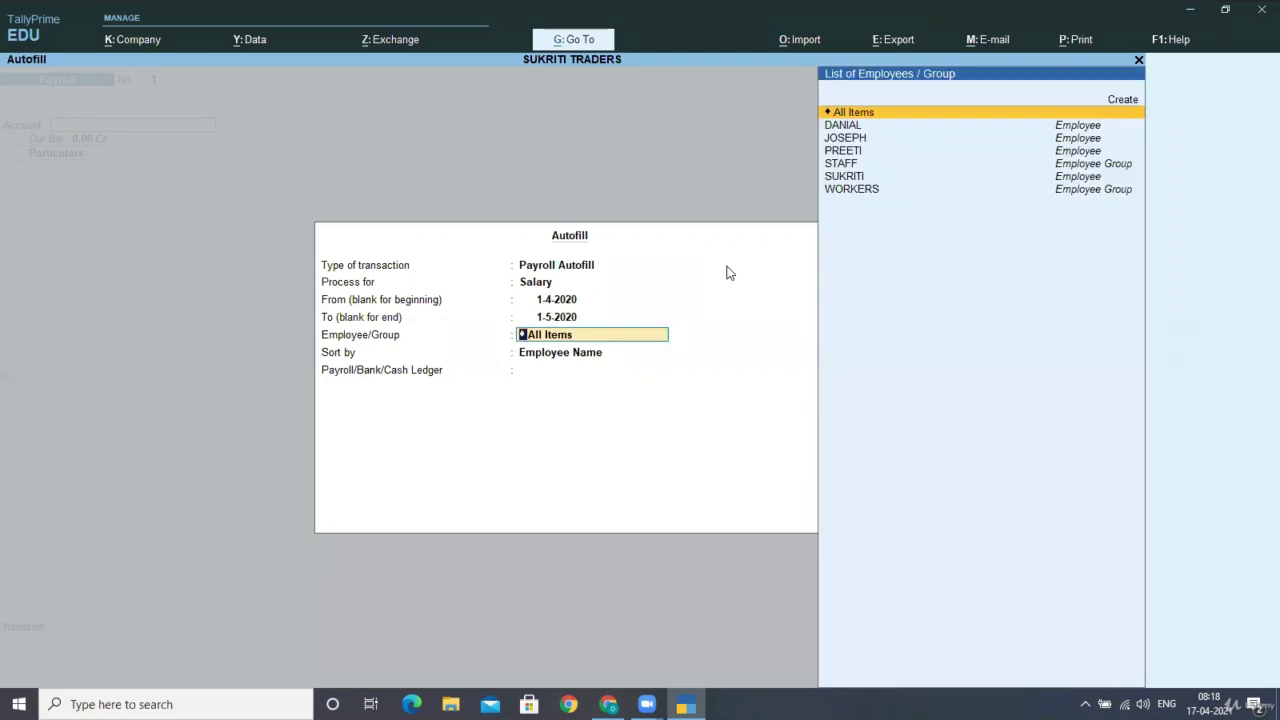
Choose the STAFF group, sort by Employee Name, and use the SALARY PAYABLE ledger
key(Down)
key(Down)
key(Down)
key(Down)
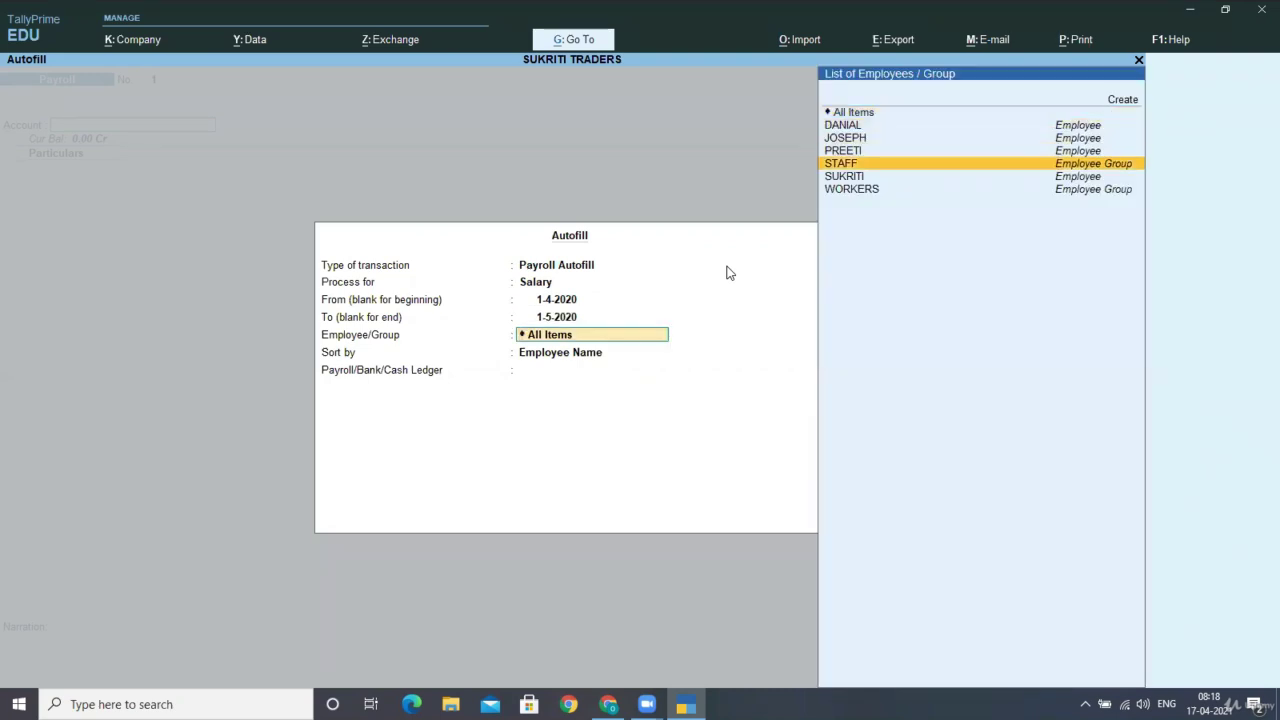
key(Return)
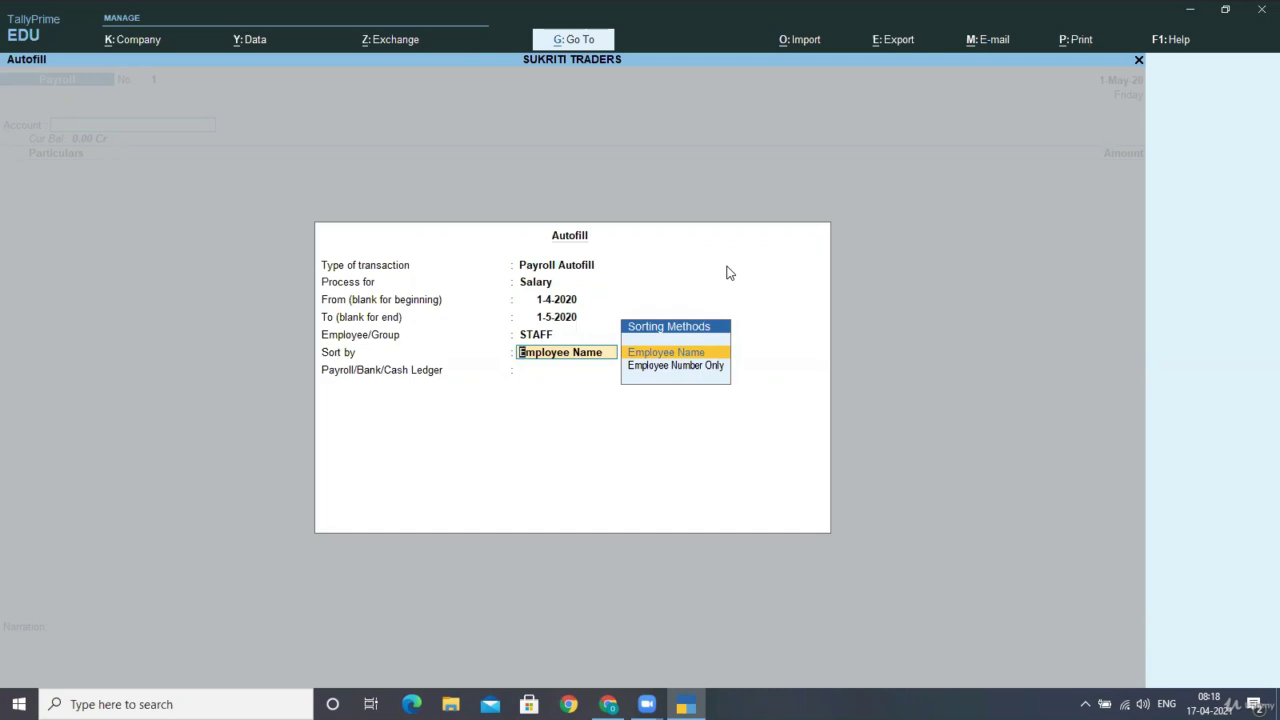
key(Return)
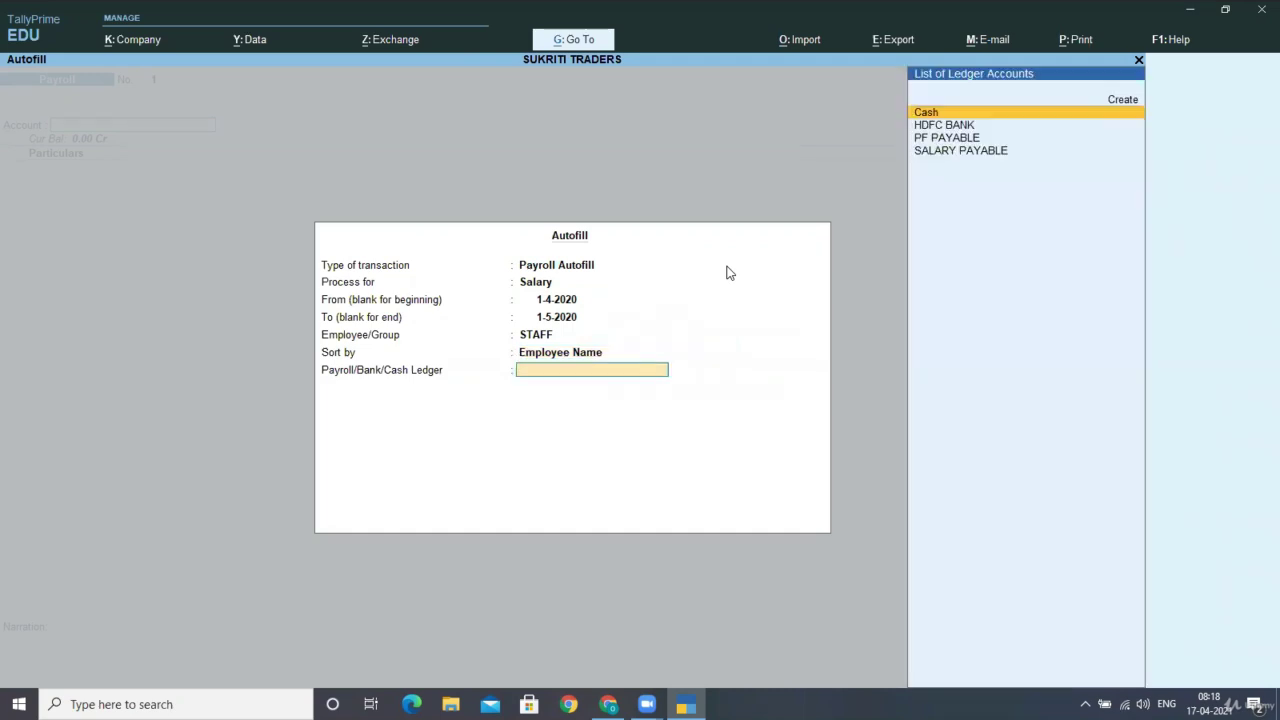
key(Down)
key(Down)
key(Down)
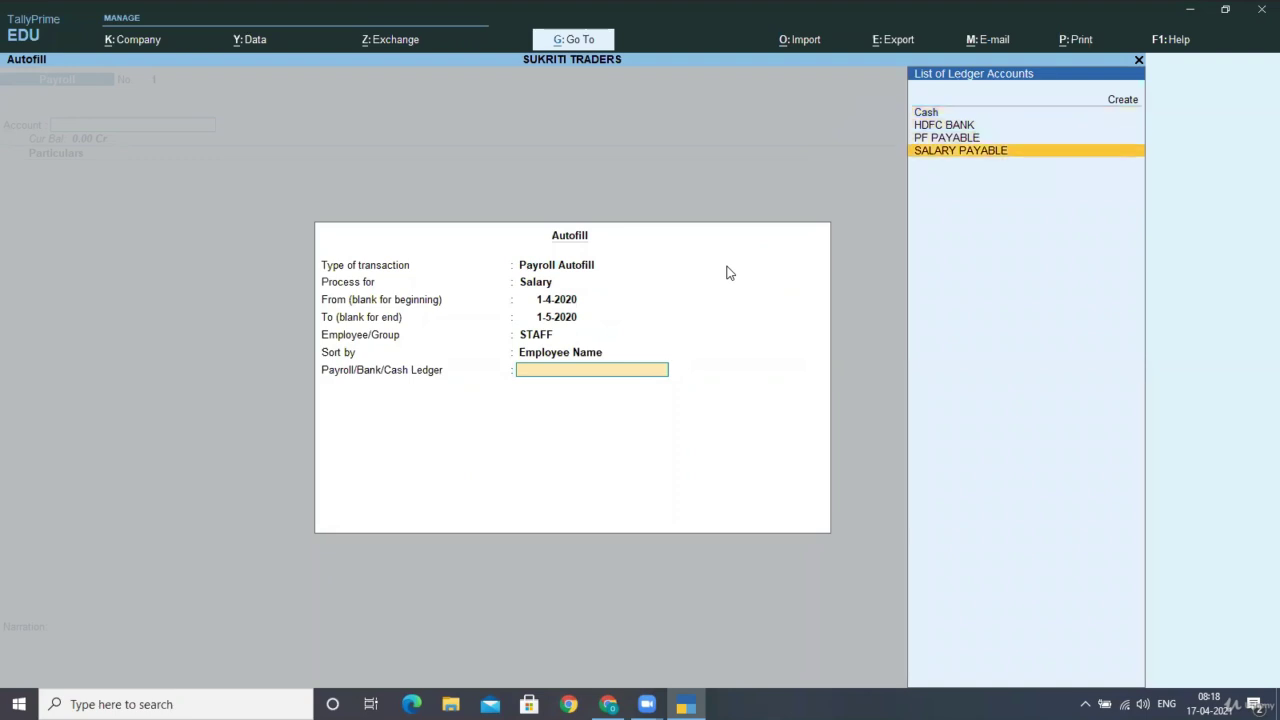
key(Return)
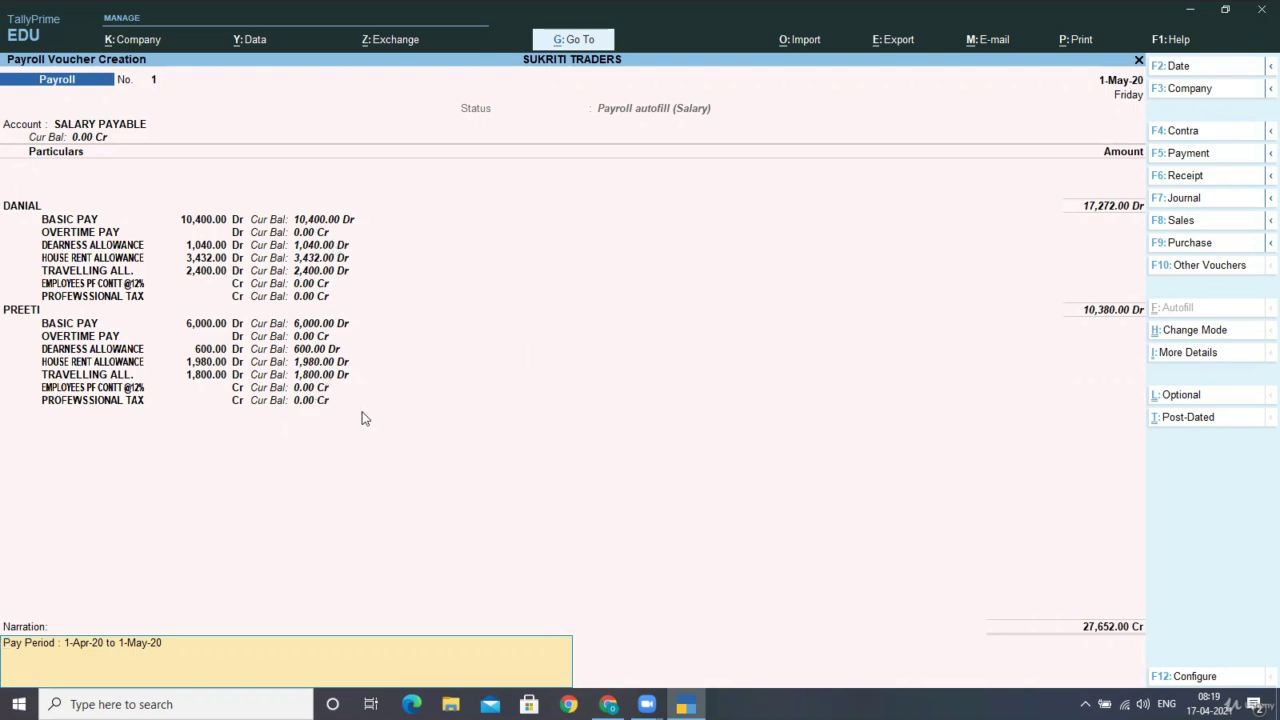
Finish the narration to bring up the save prompt for the 27,652.00 voucher
key(Return)
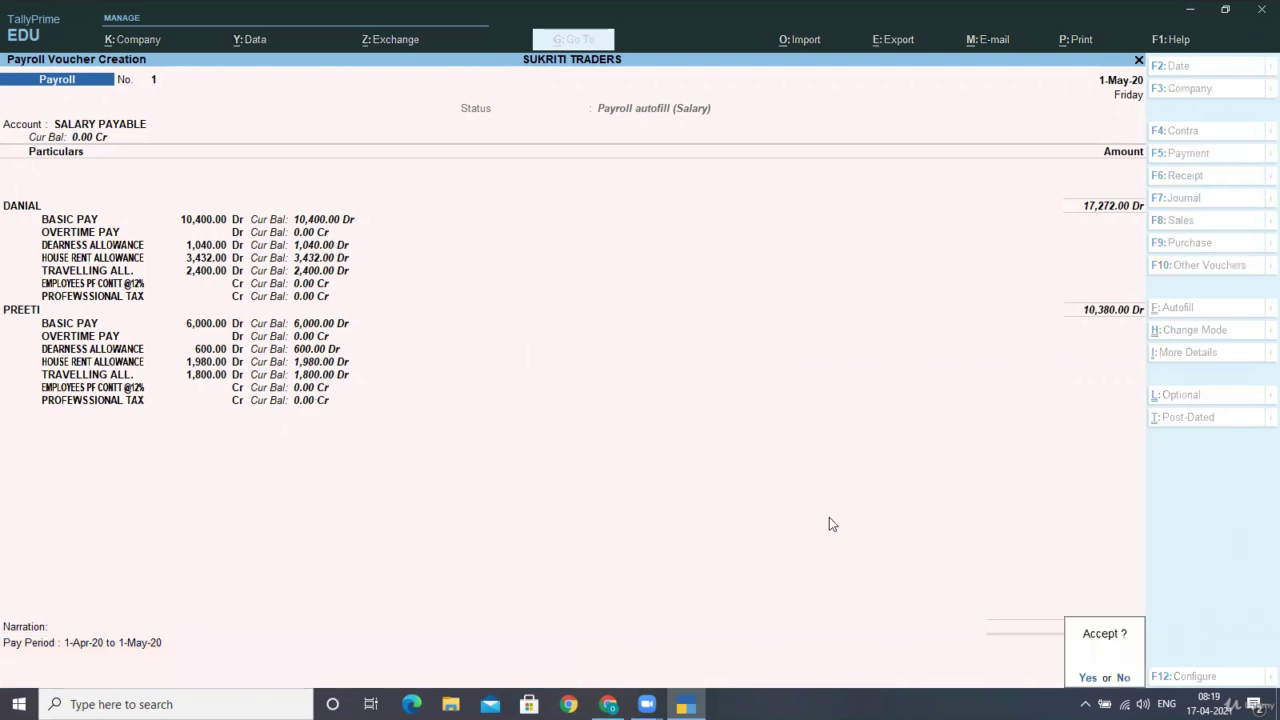
Confirm saving voucher No. 1, then autofill Salary for 1-4-2020 to 1-5-2020
key(Return)
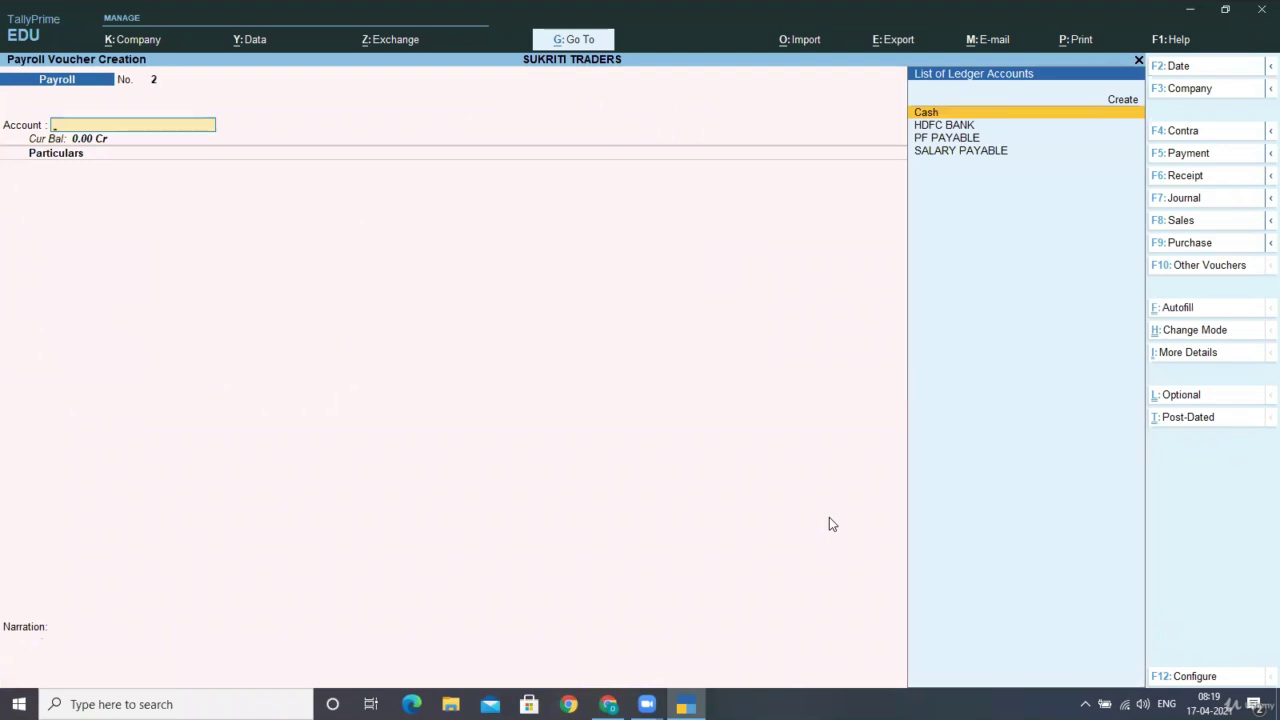
key(ctrl+f)
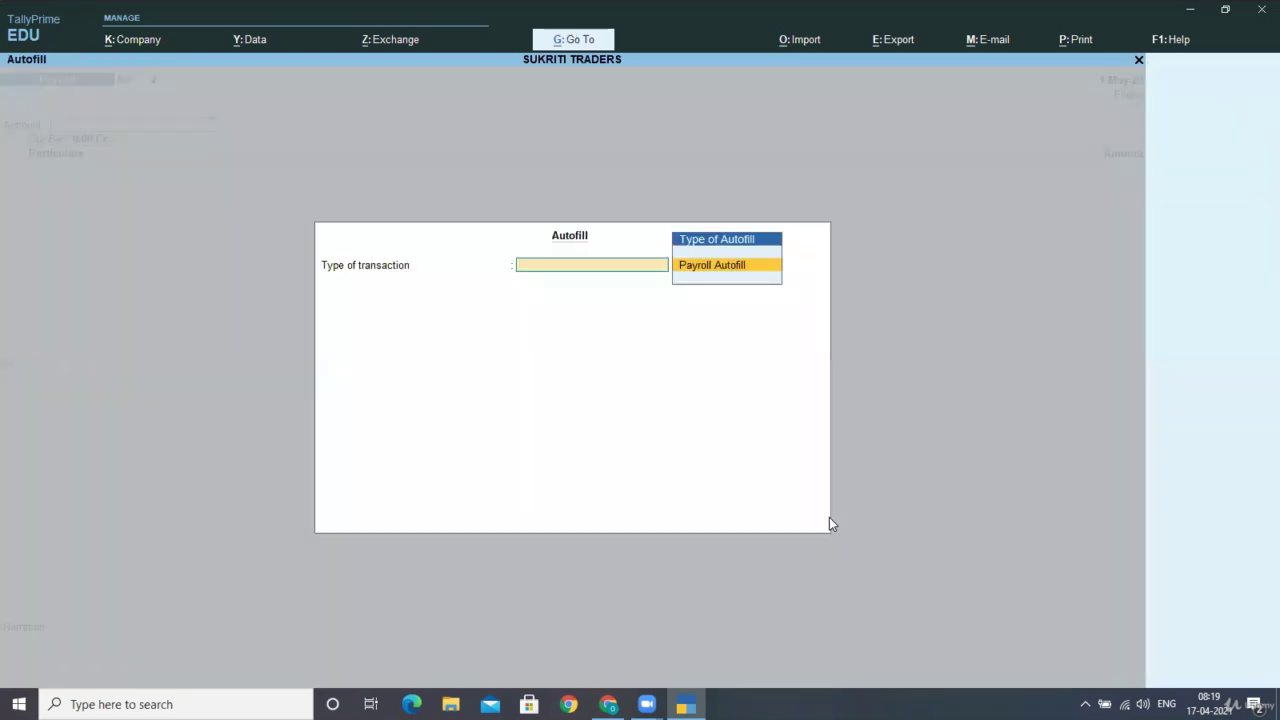
key(Down)
key(Down)
key(Down)
key(Down)
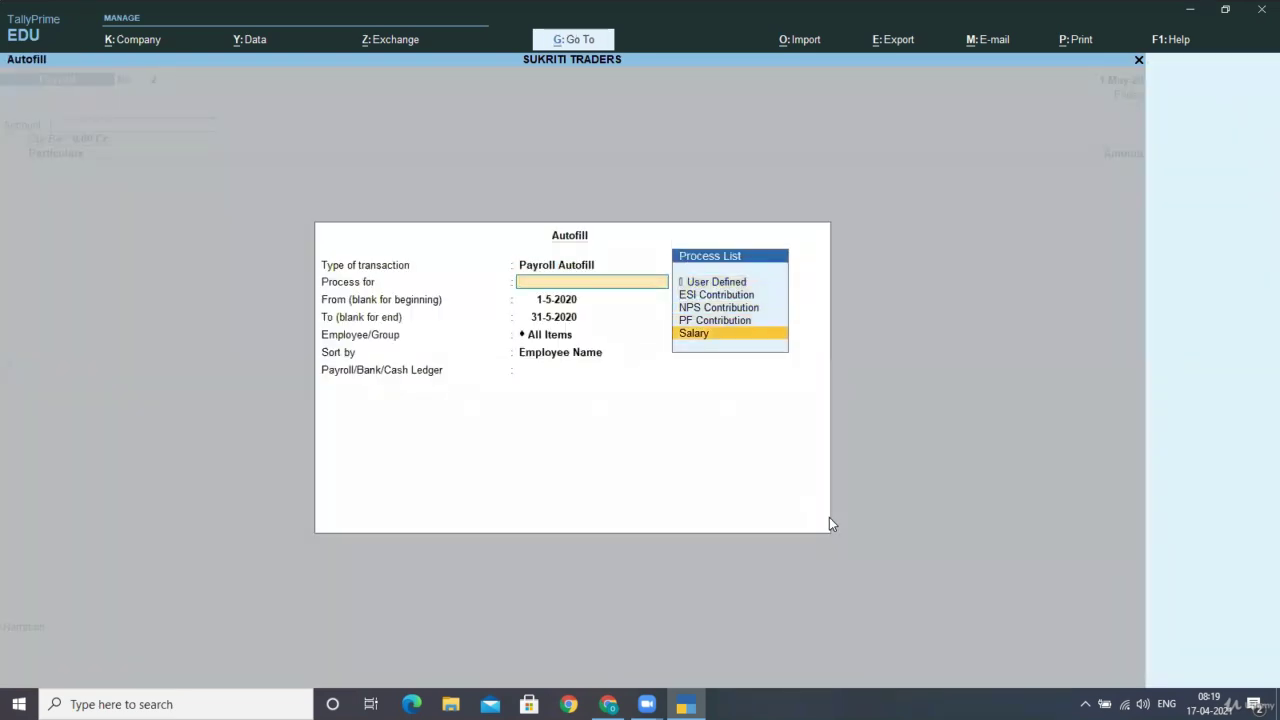
key(Return)
text(1-4)
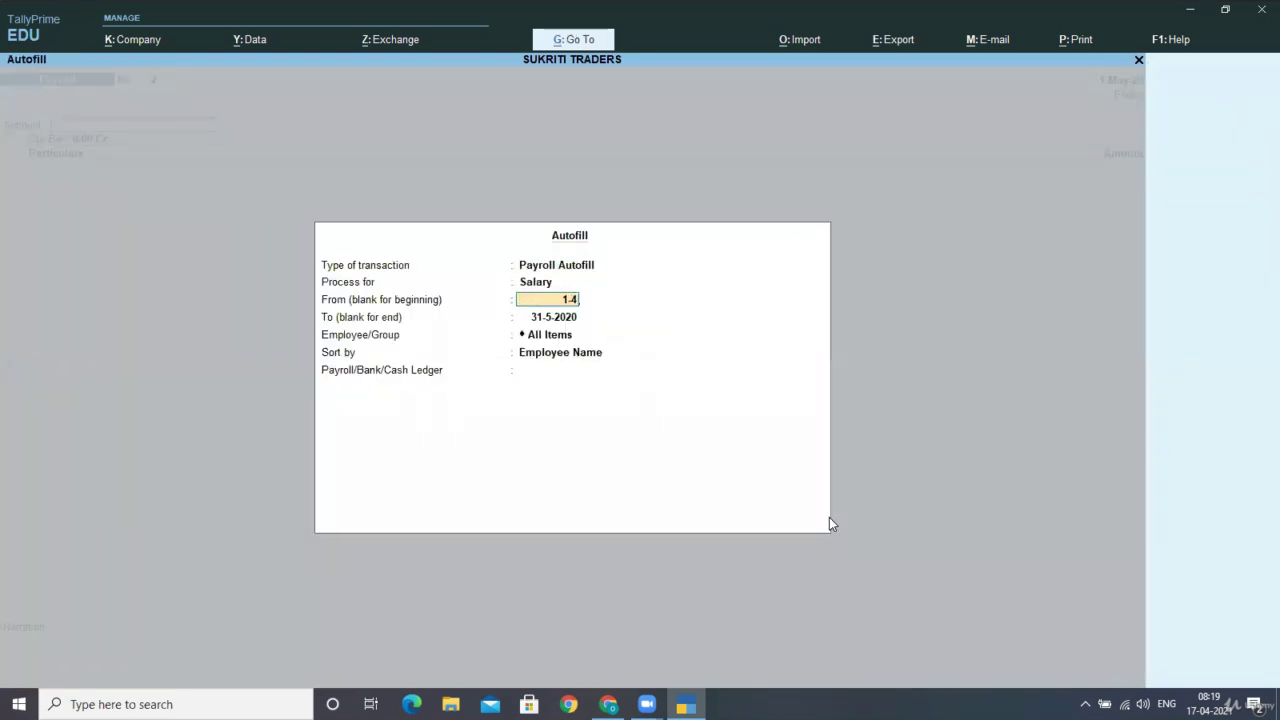
key(Return)
text(1-5)
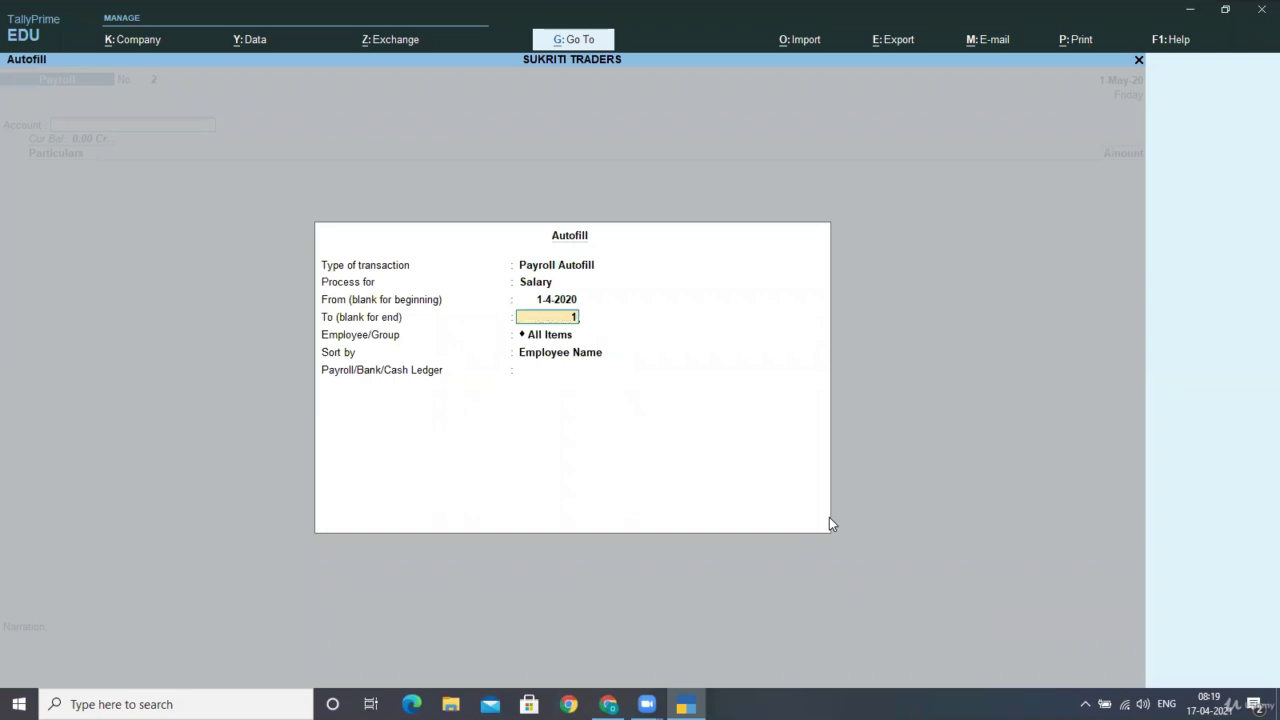
key(Return)
Select the WORKERS group, keep Employee Name sorting, and choose Cash as the ledger
key(Down)
key(Down)
key(Down)
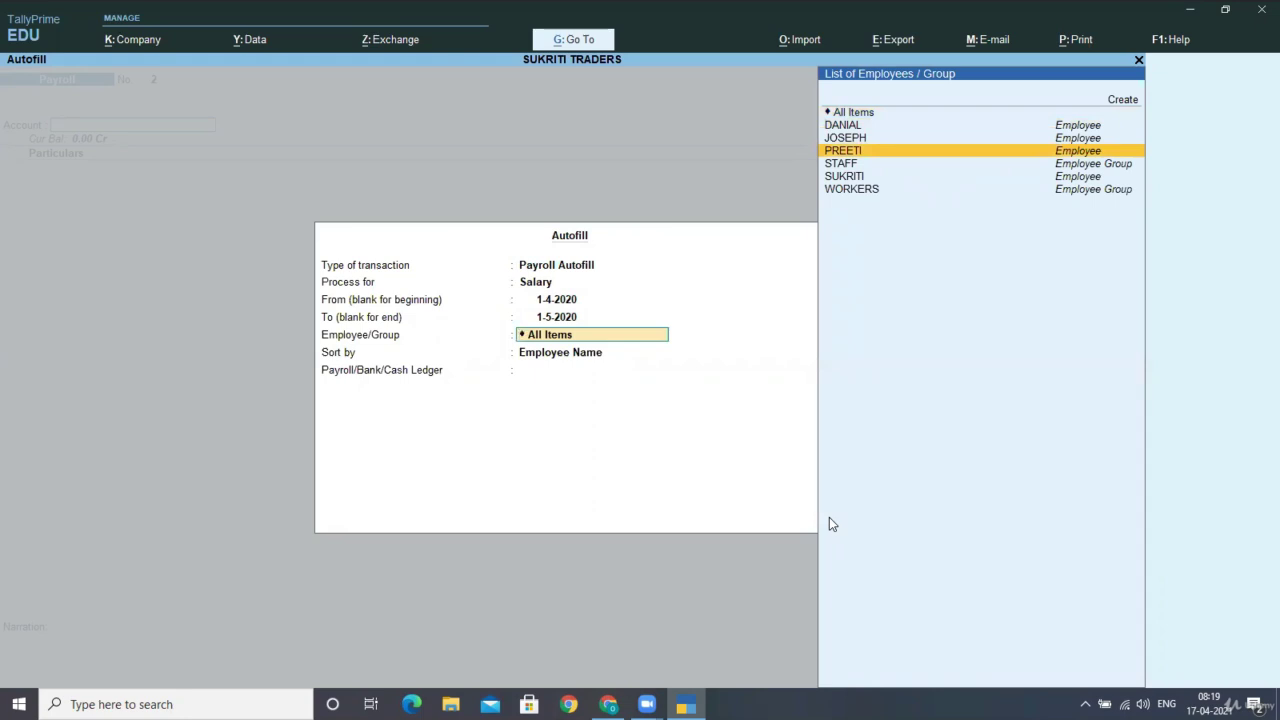
key(Down)
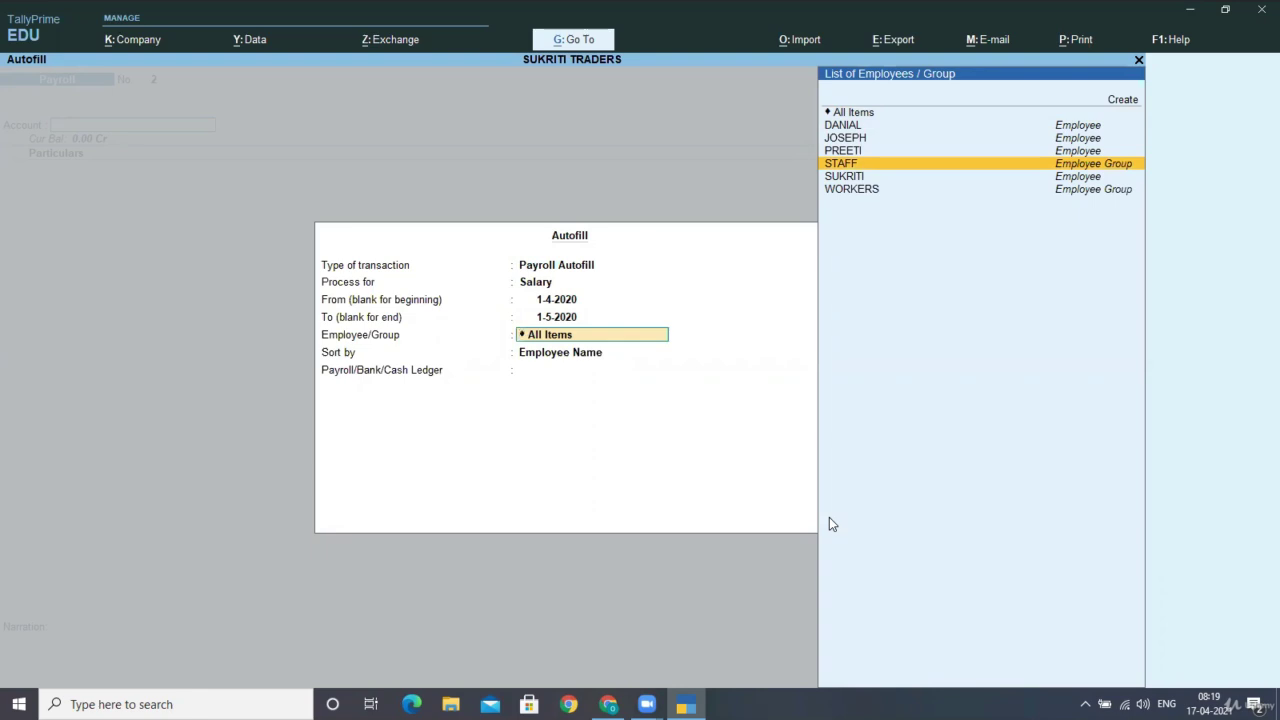
key(Down)
key(Return)
key(Return)
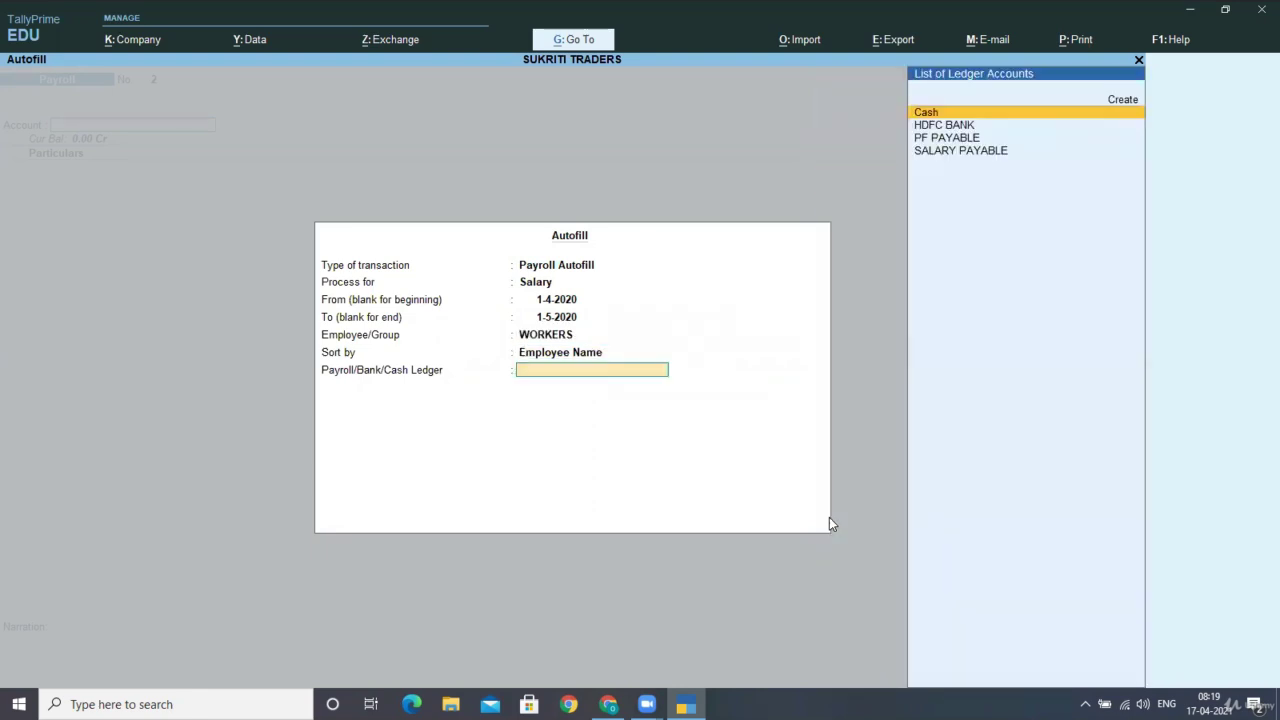
key(Down)
key(Up)
key(Return)
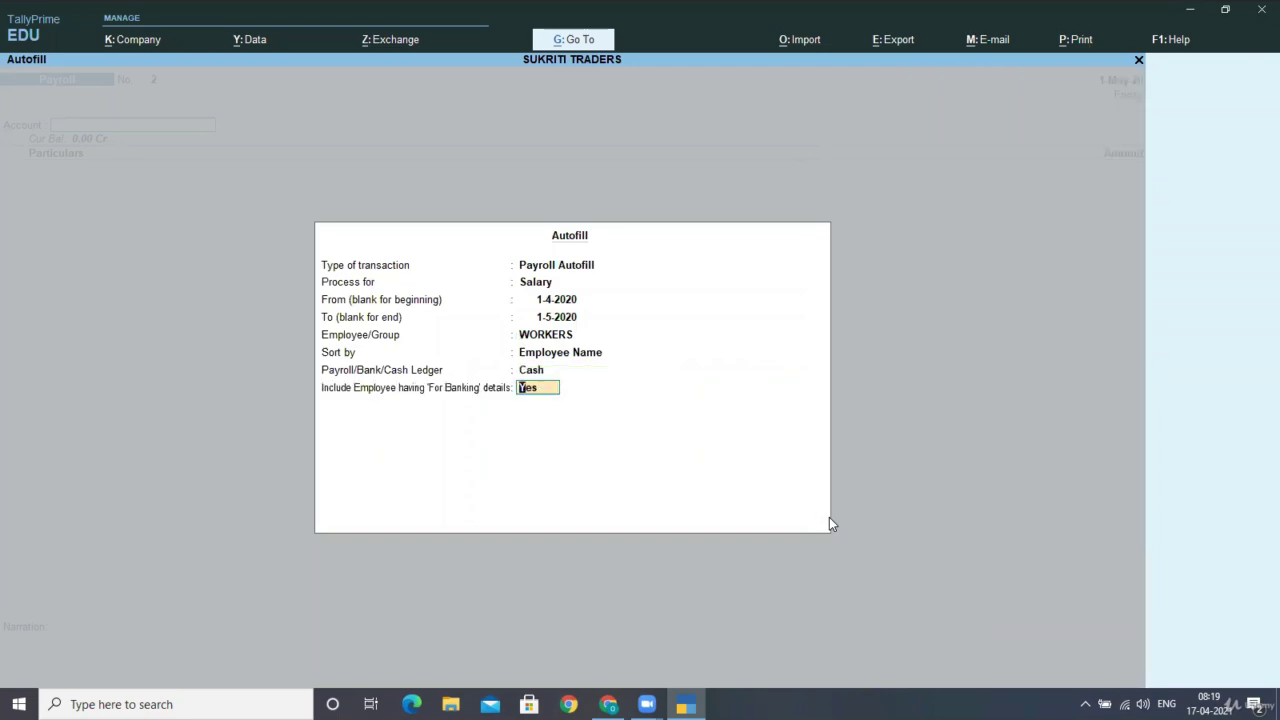
key(Return)
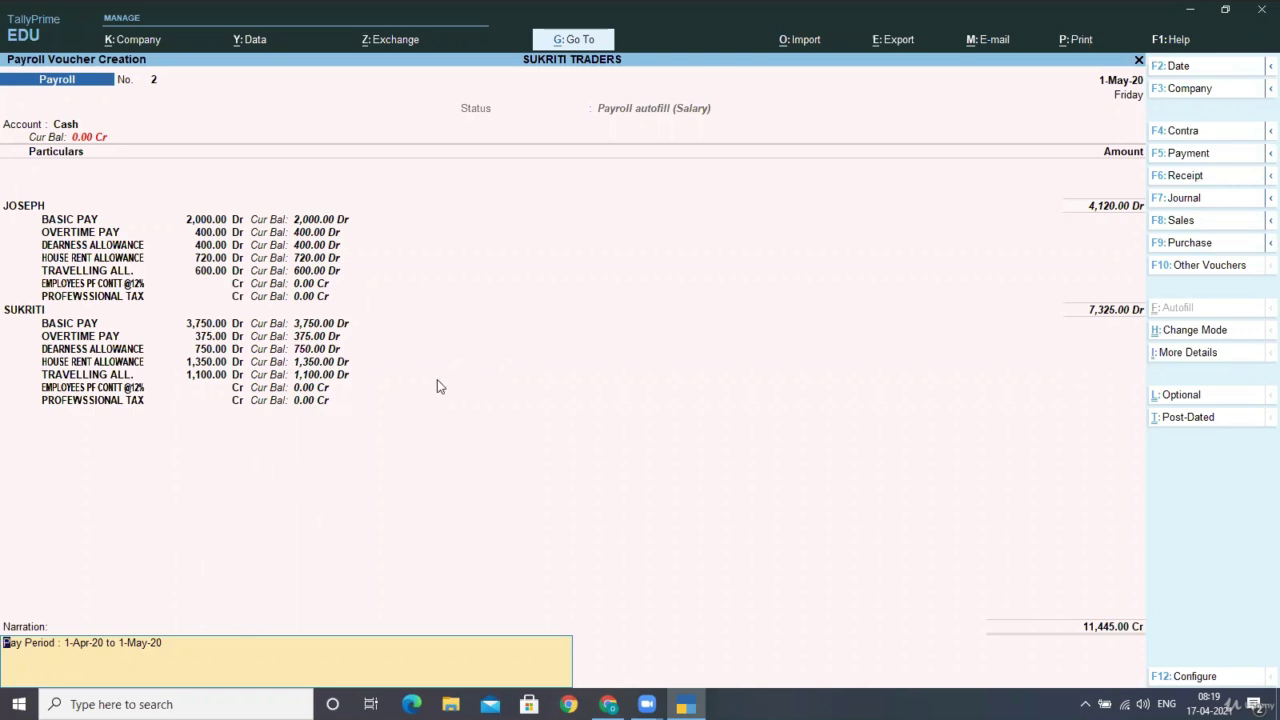
Finish the narration of the 11,445.00 workers' salary voucher to prompt for saving
key(Return)
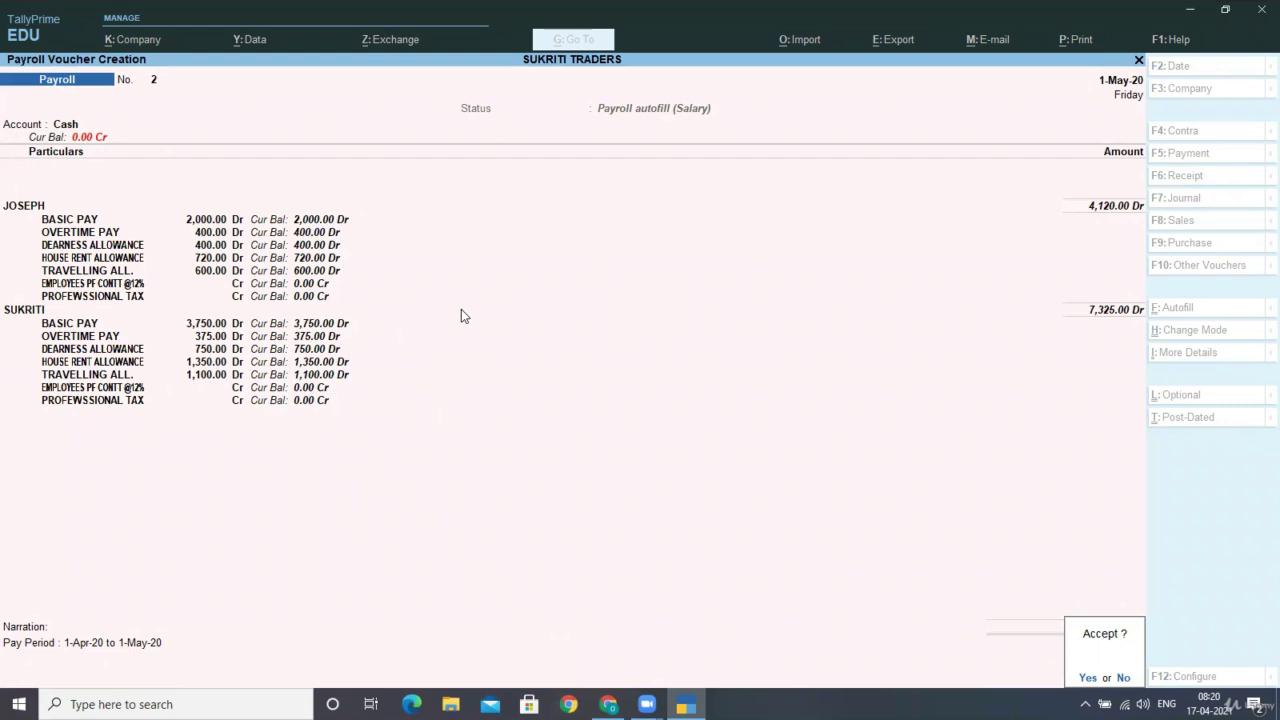
Save voucher No. 2, quit the blank voucher, then reopen and re-accept voucher No. 2
key(Return)
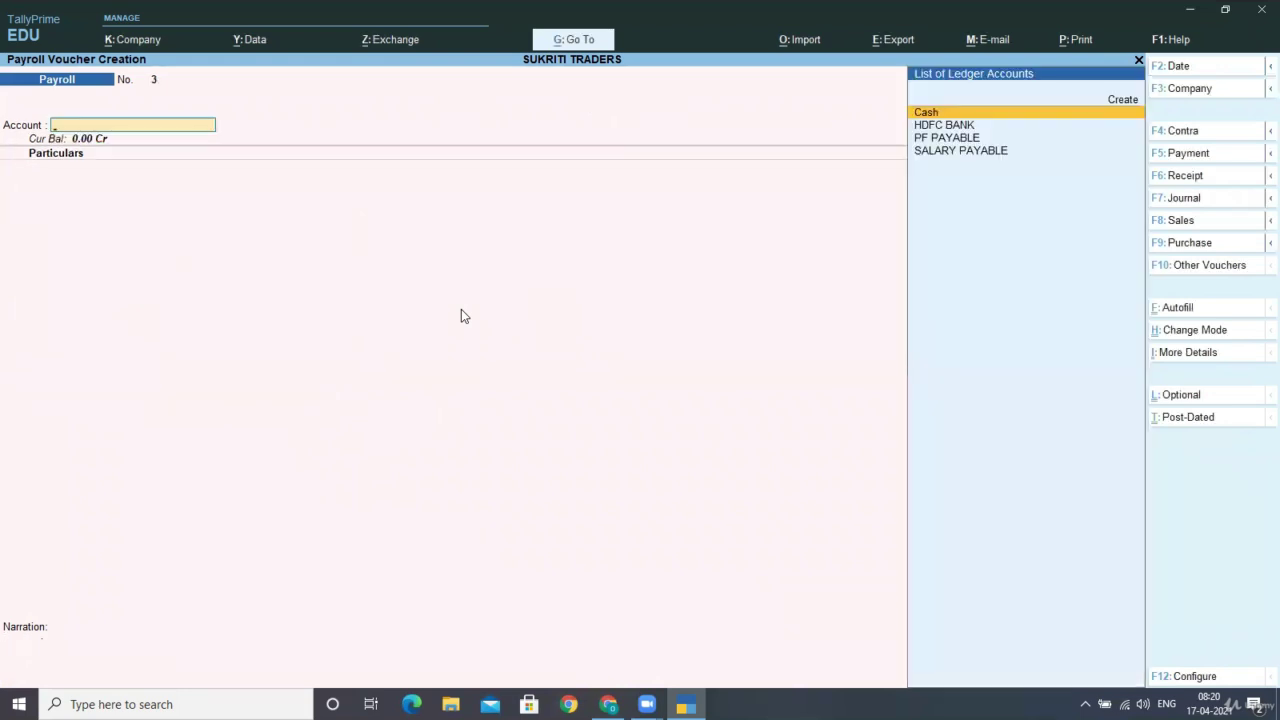
key(Escape)
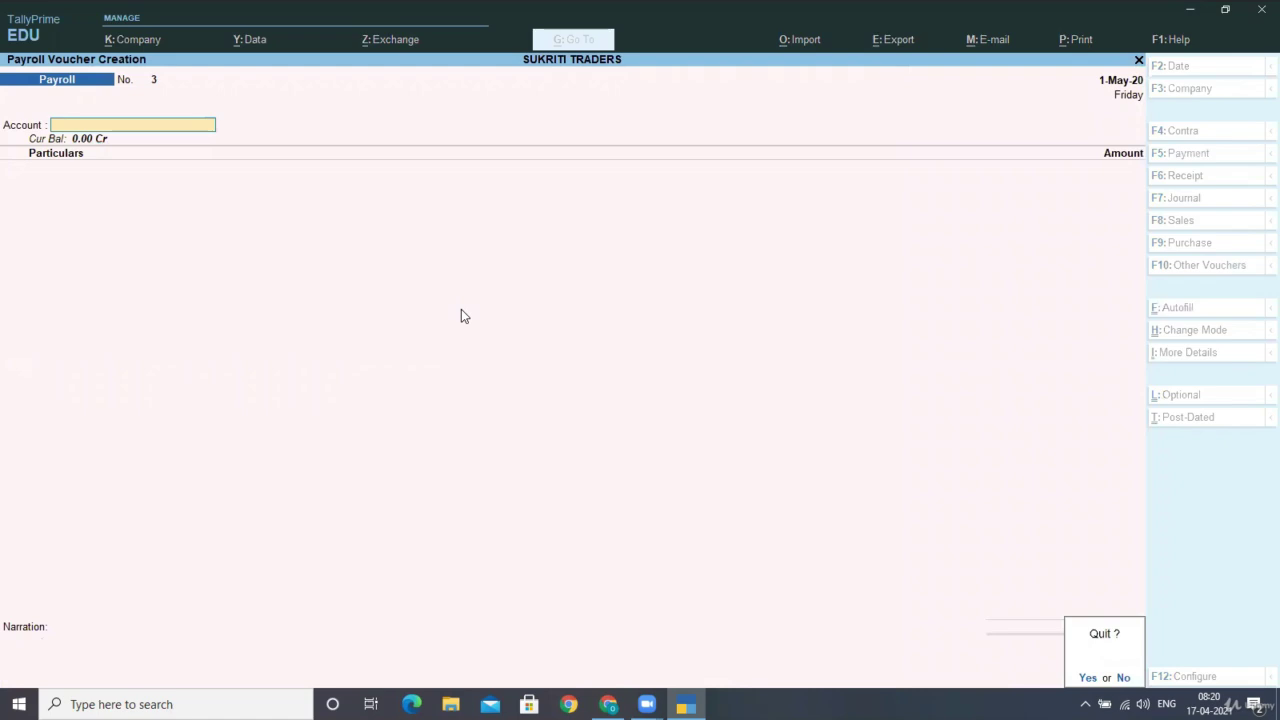
key(y)
key(Return)
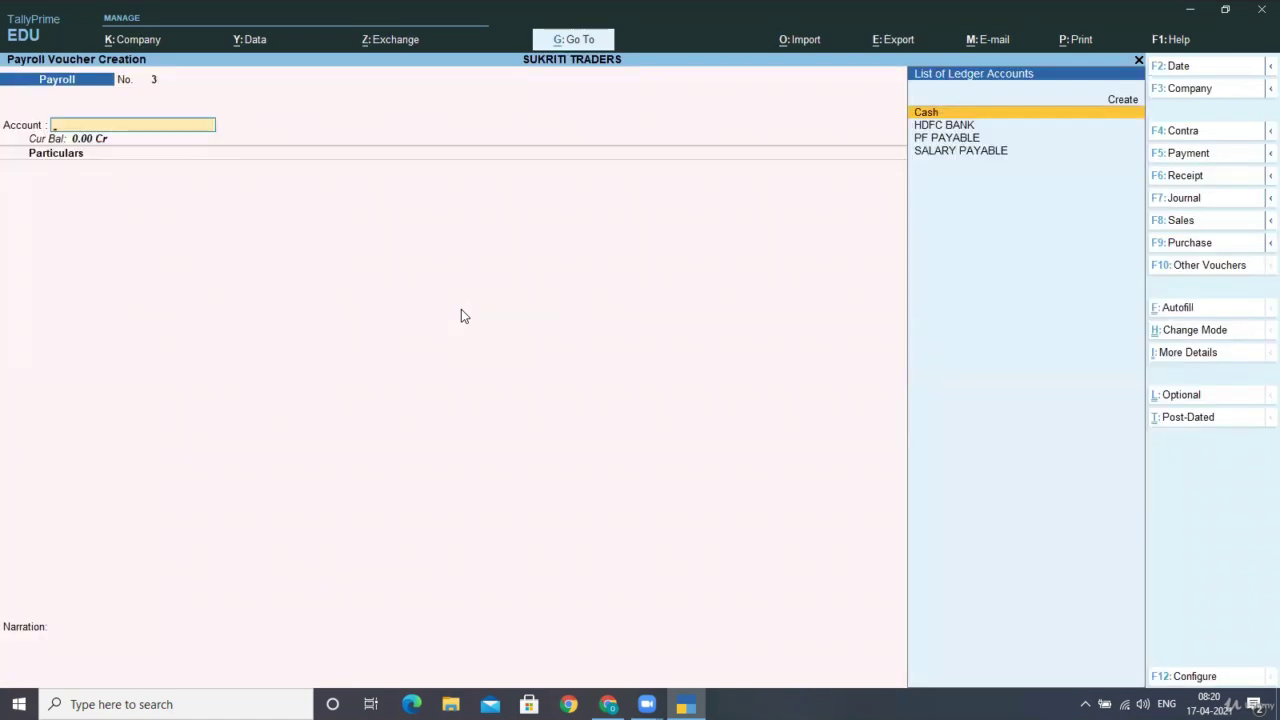
key(Page_Up)
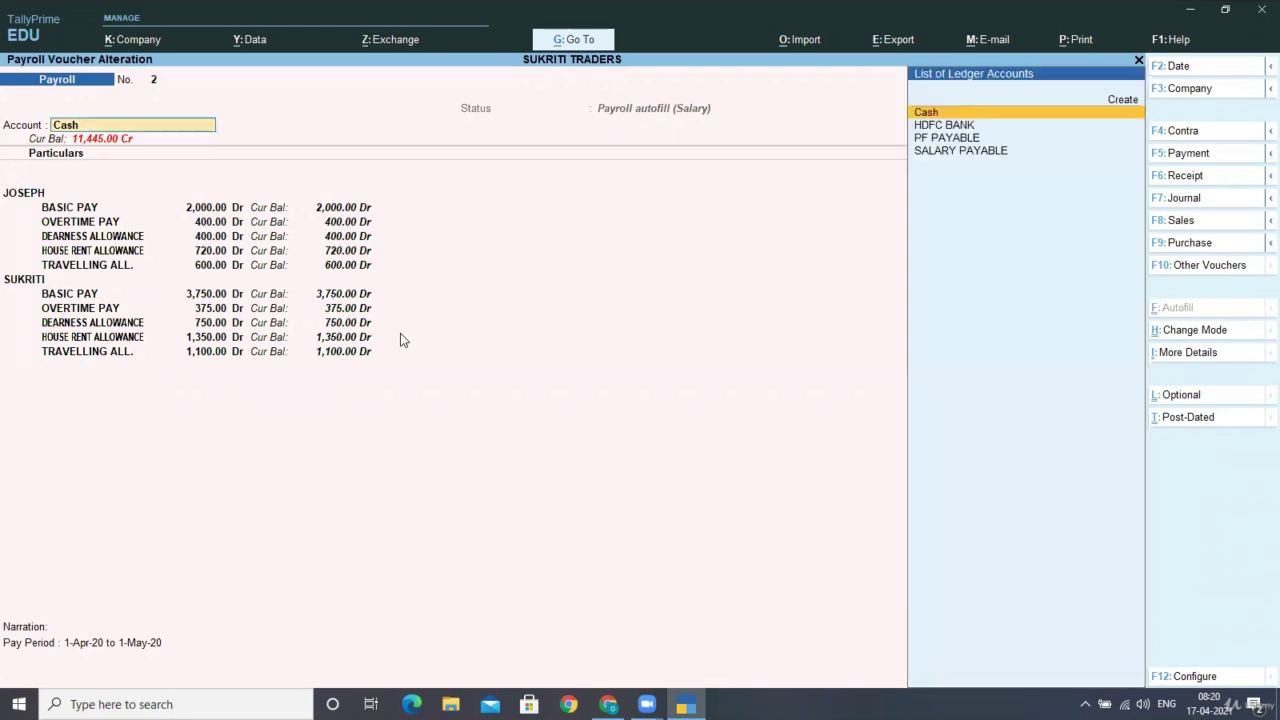
key(ctrl+a)
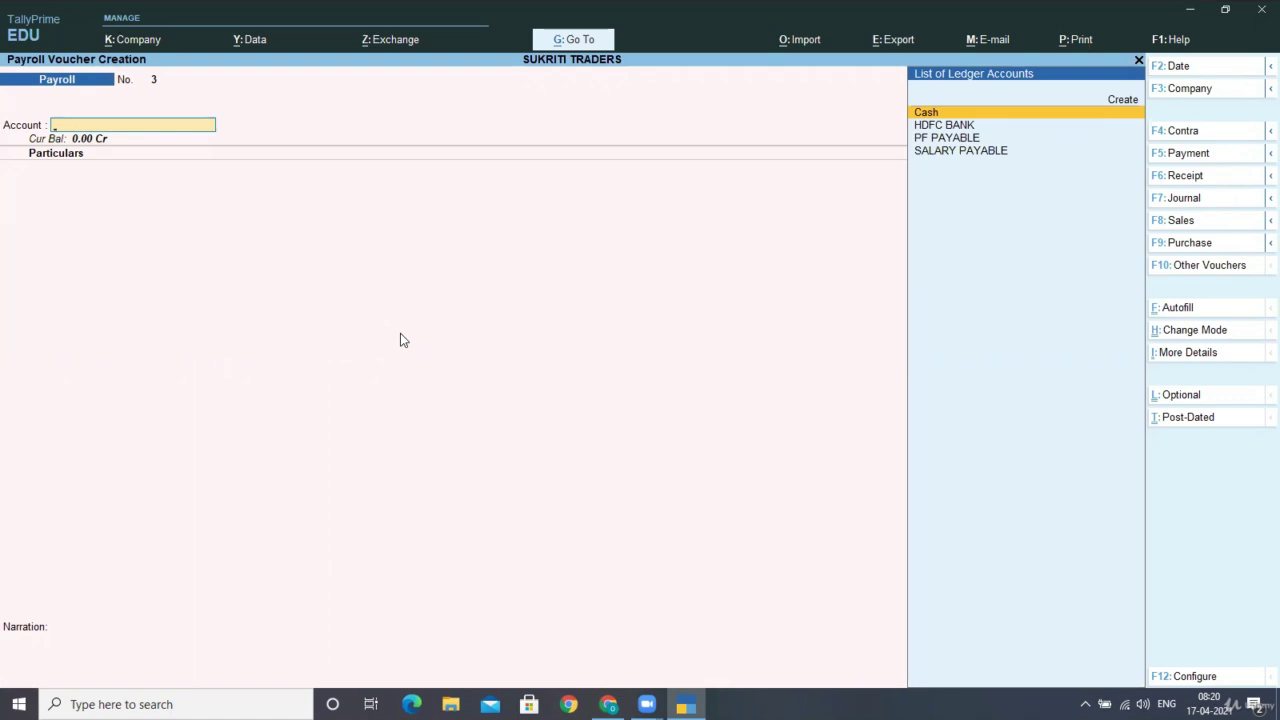
Cancel the Payroll Autofill and set Cash as the account of voucher No. 3
click(1180, 312)
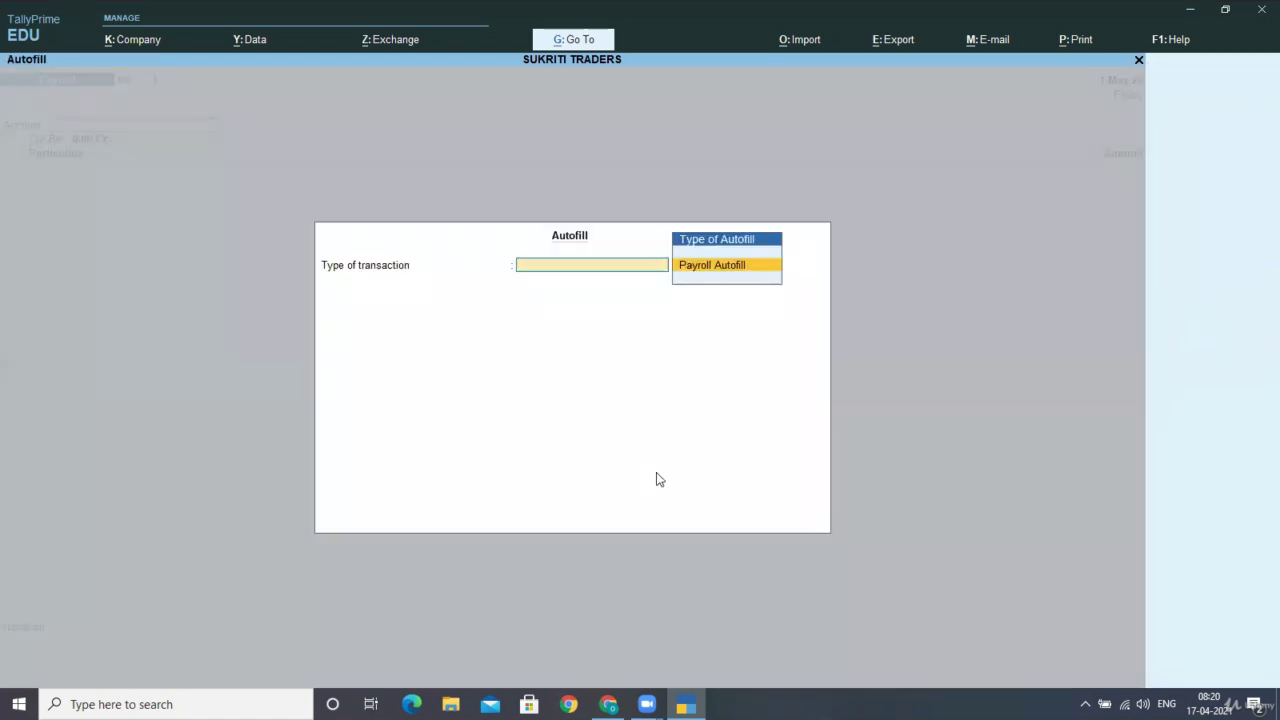
key(Return)
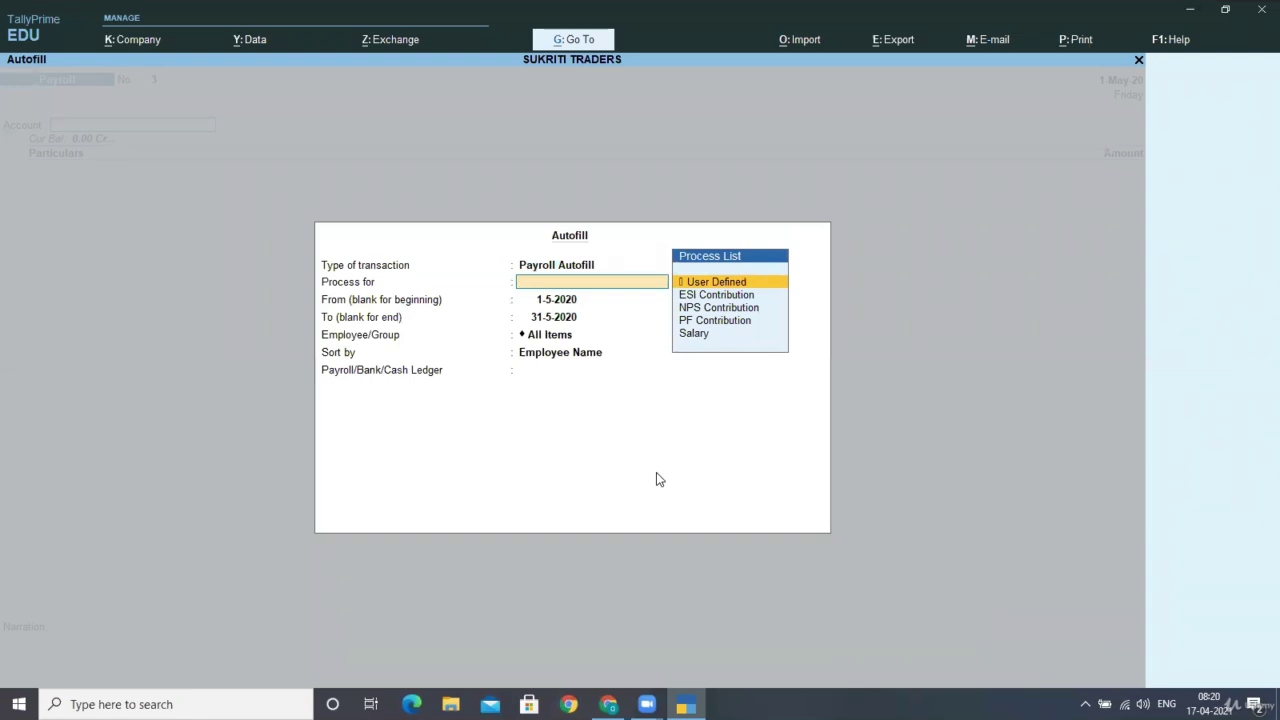
key(Escape)
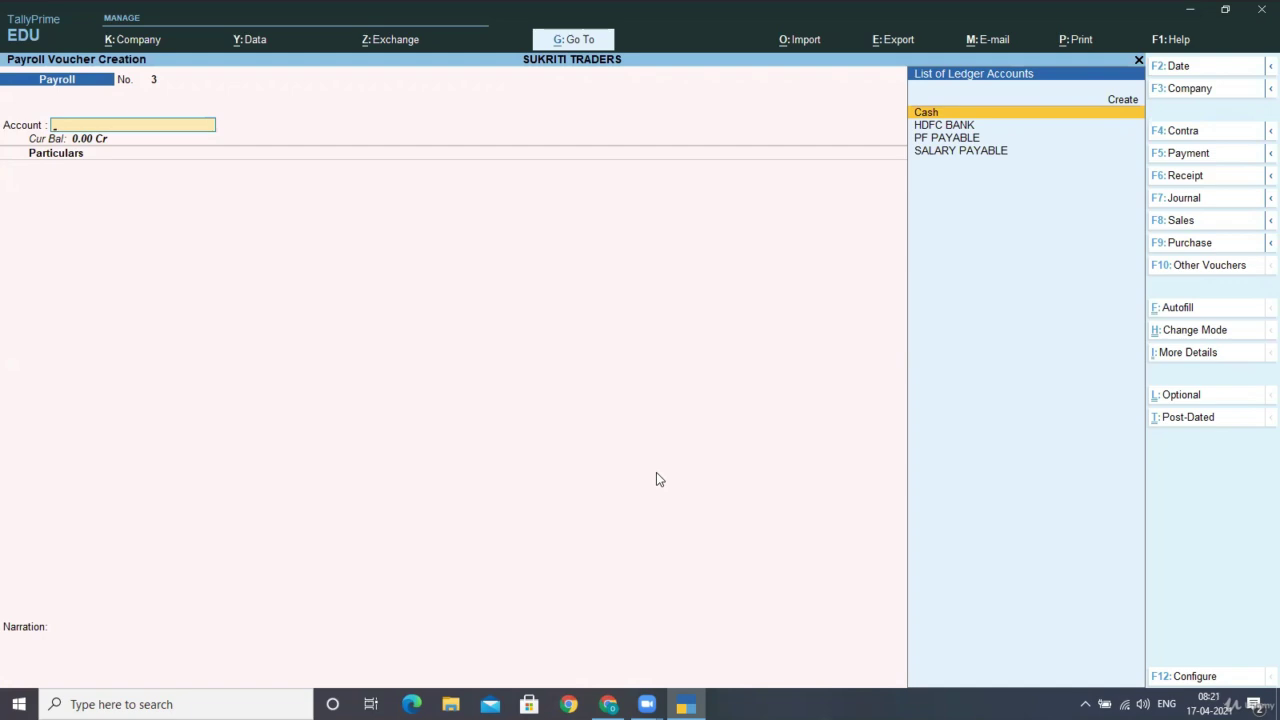
key(Return)
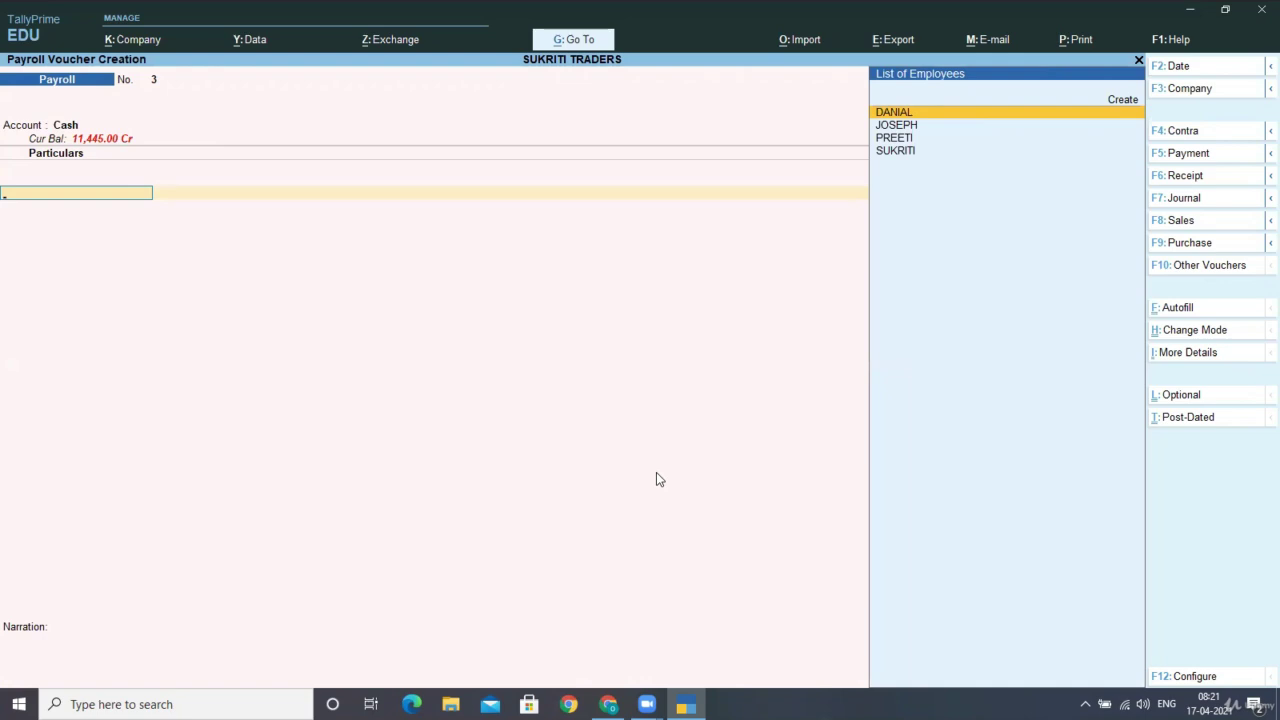
Start Payroll Autofill with the User Defined process for 1-4-2020 to 1-5-2020
key(ctrl+f)
key(Return)
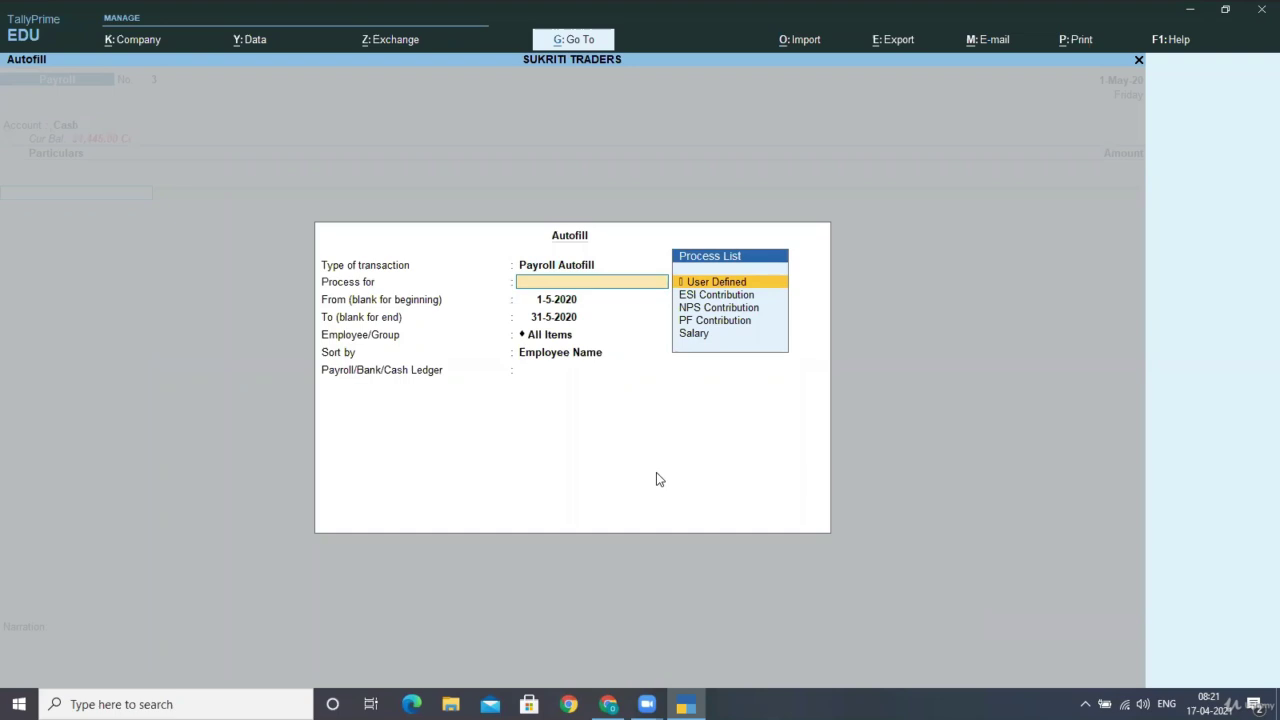
key(Return)
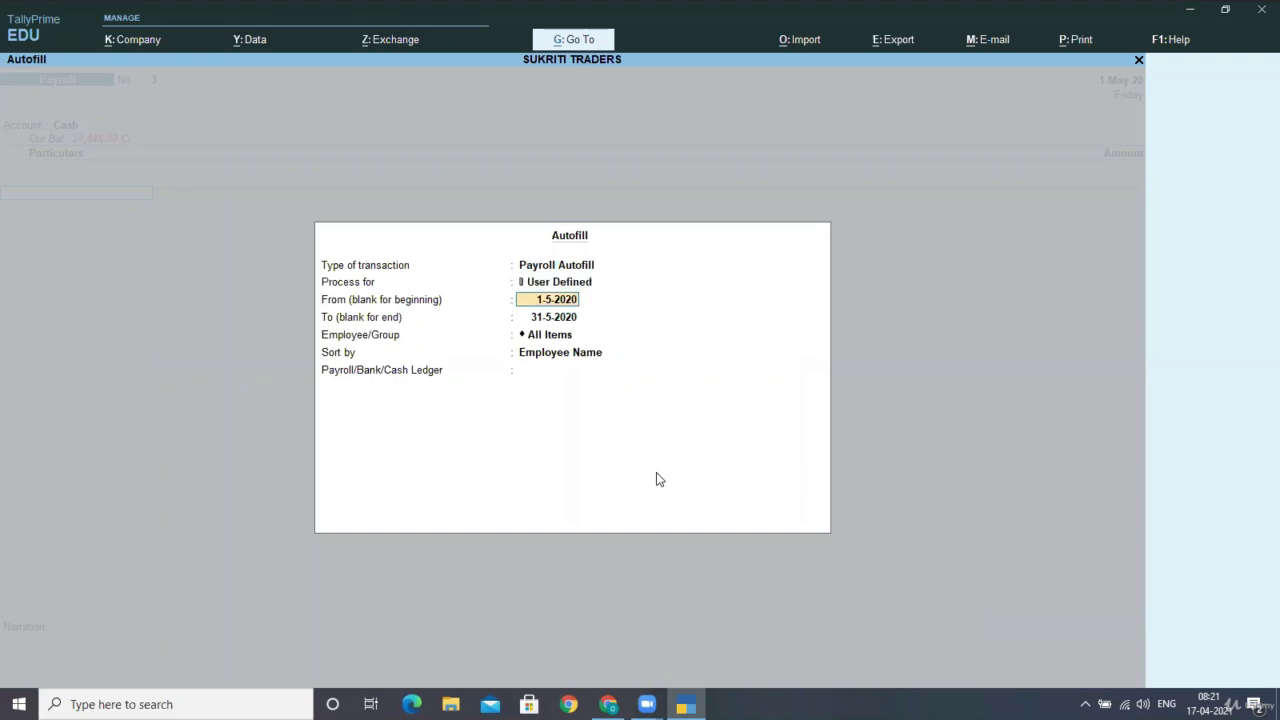
text(1-4)
key(Return)
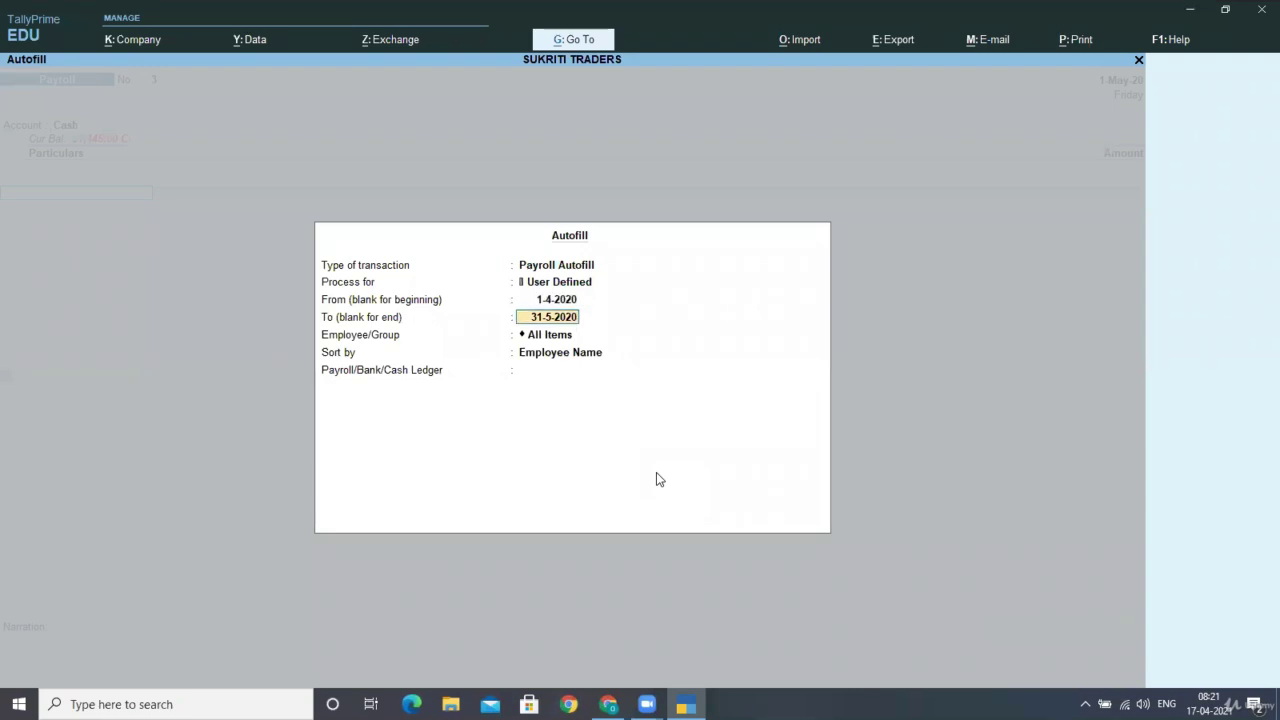
text(1-5)
key(Return)
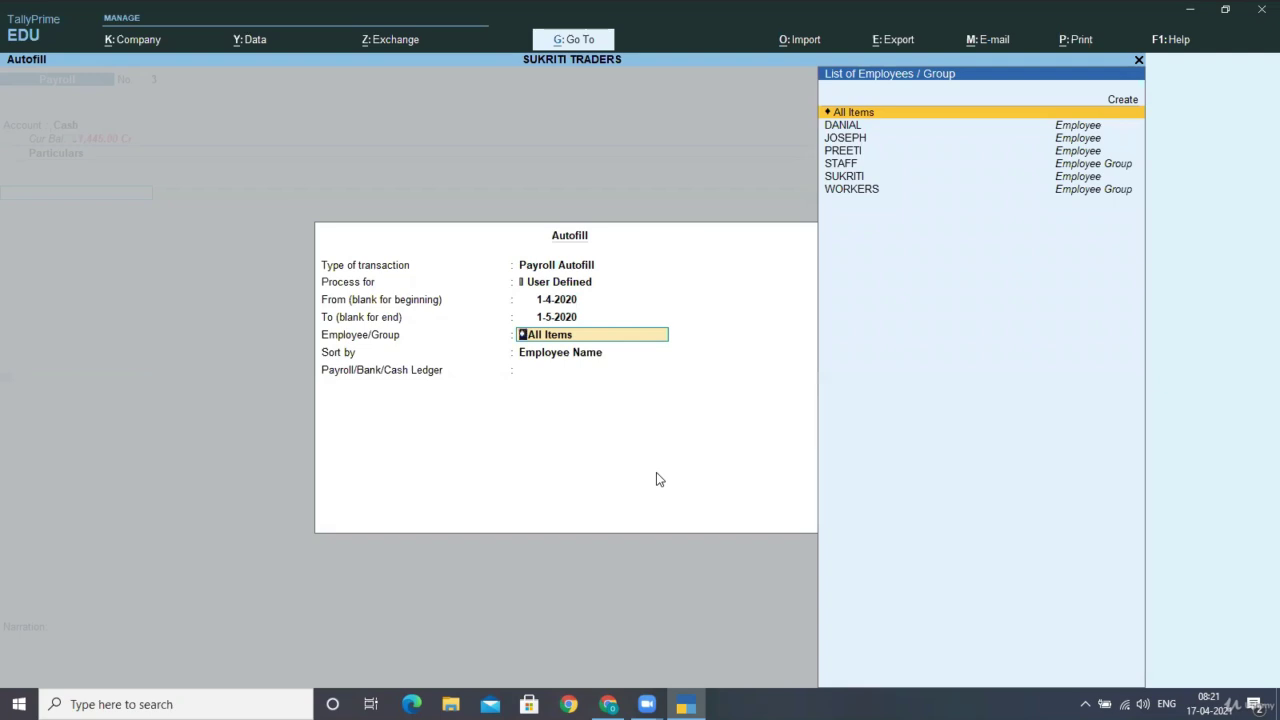
Choose WORKERS, sort by Employee Name, pick Cash, and load the variable pay rows
key(Down)
key(Down)
key(Down)
key(Down)
key(Down)
key(Down)
key(Return)
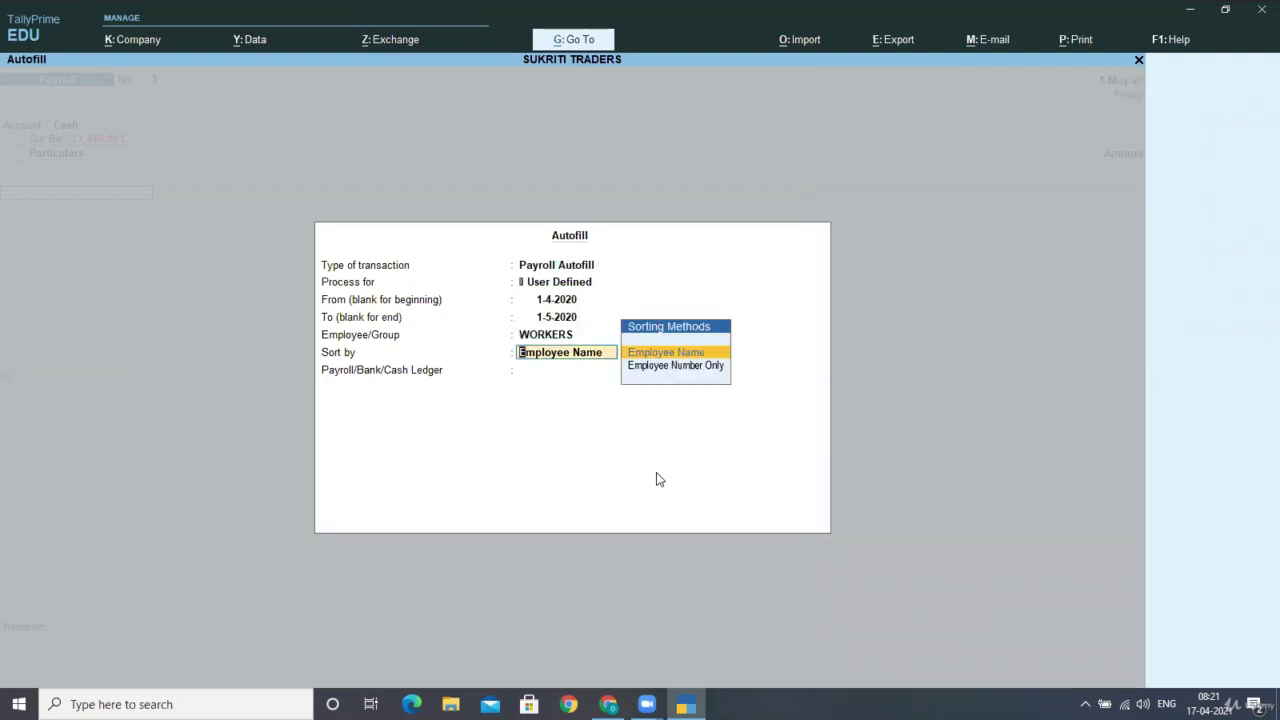
key(Return)
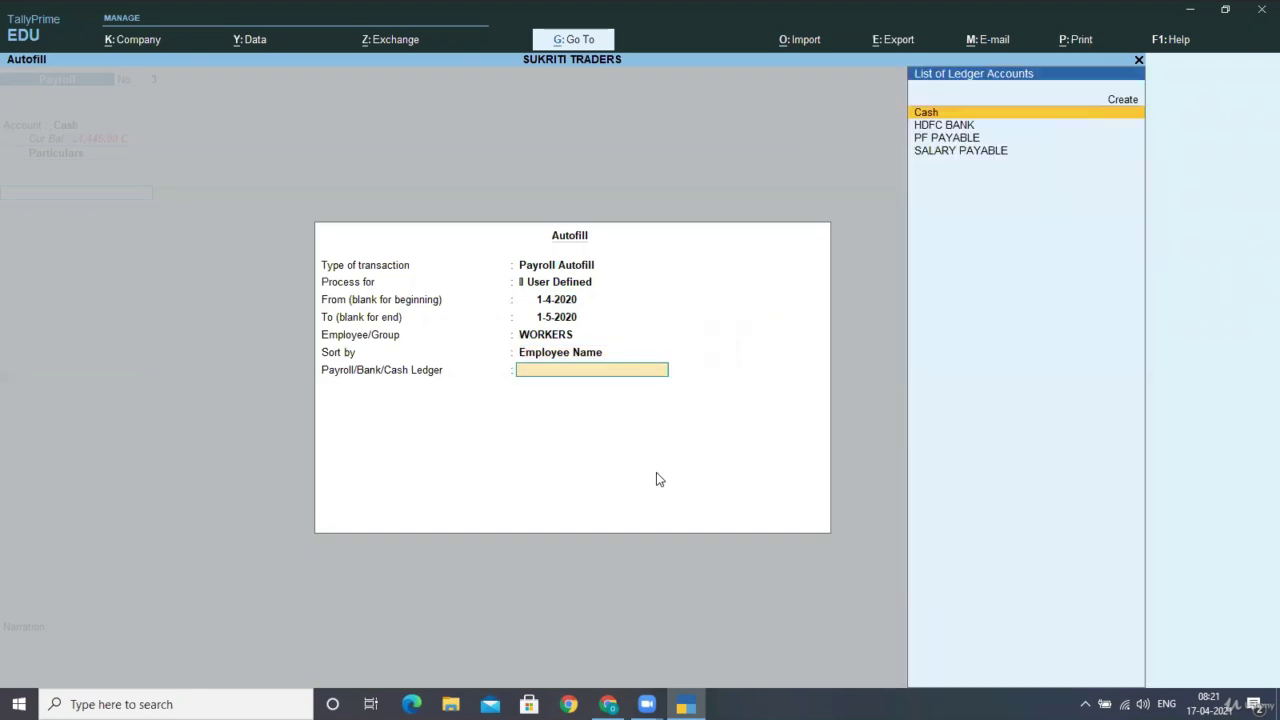
key(Down)
key(Up)
key(Return)
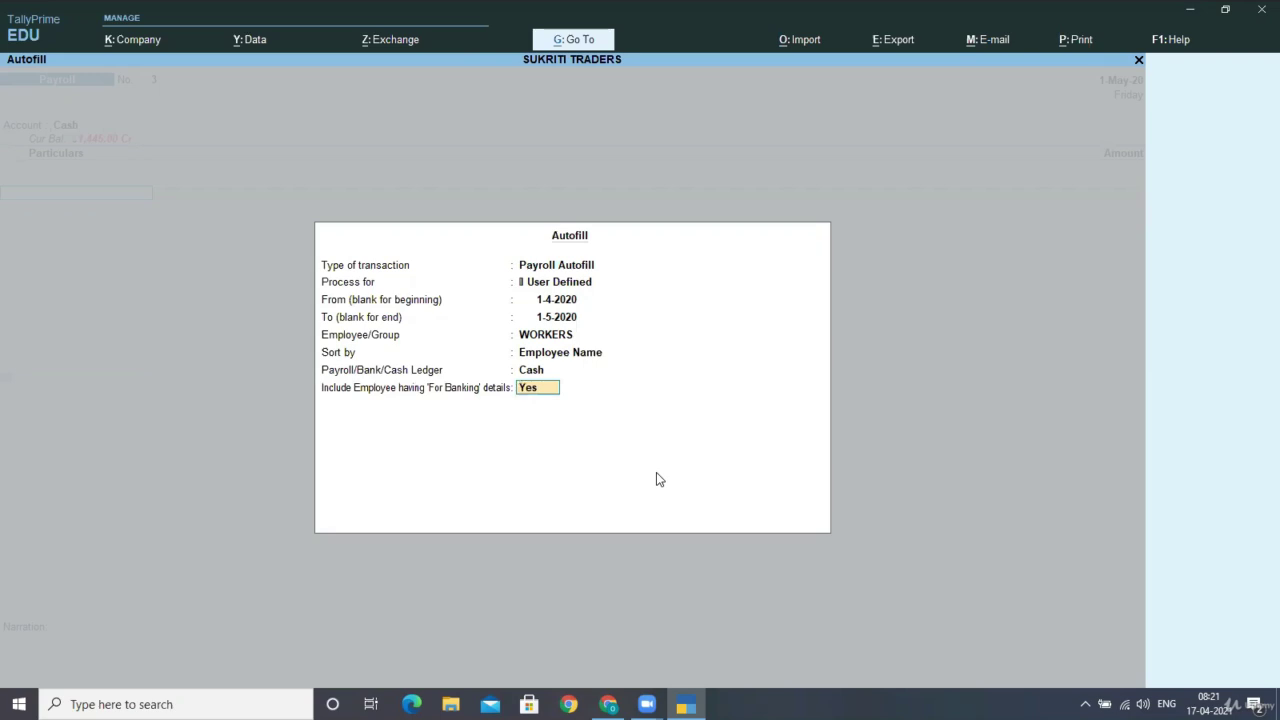
key(Return)
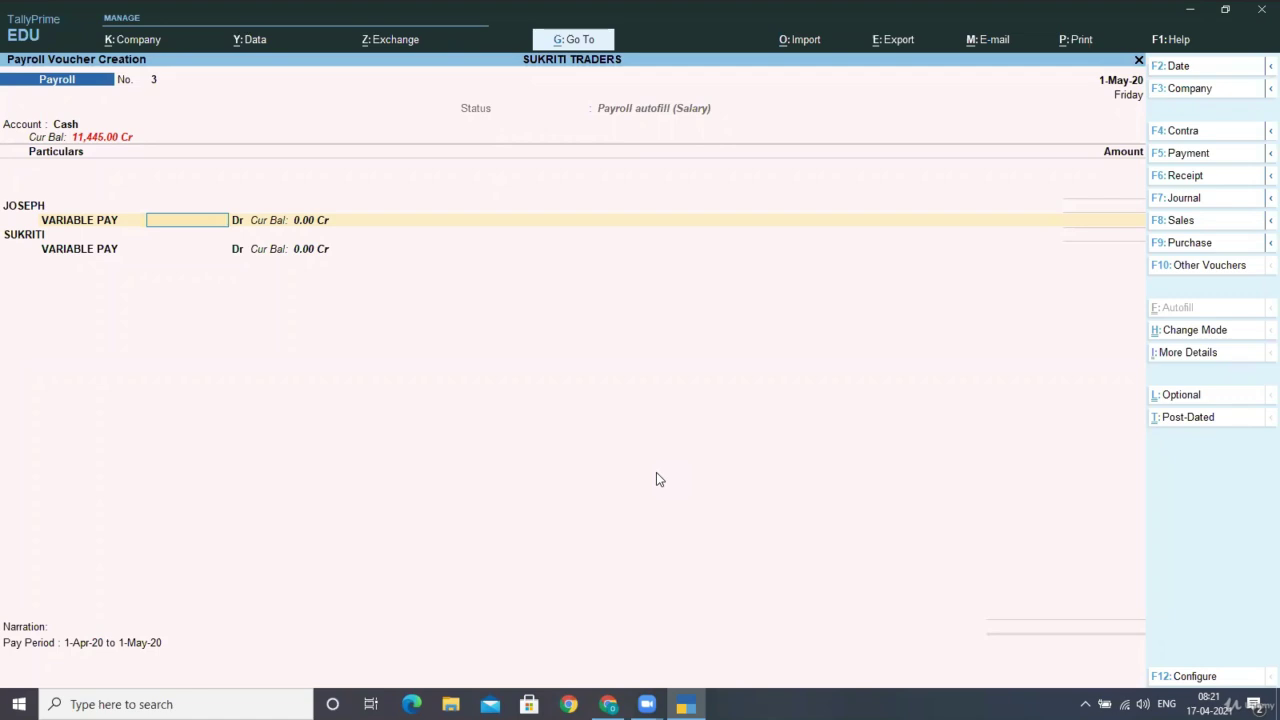
Enter variable pay of 100 and 500 for the two workers and save voucher No. 3
text(100)
key(Return)
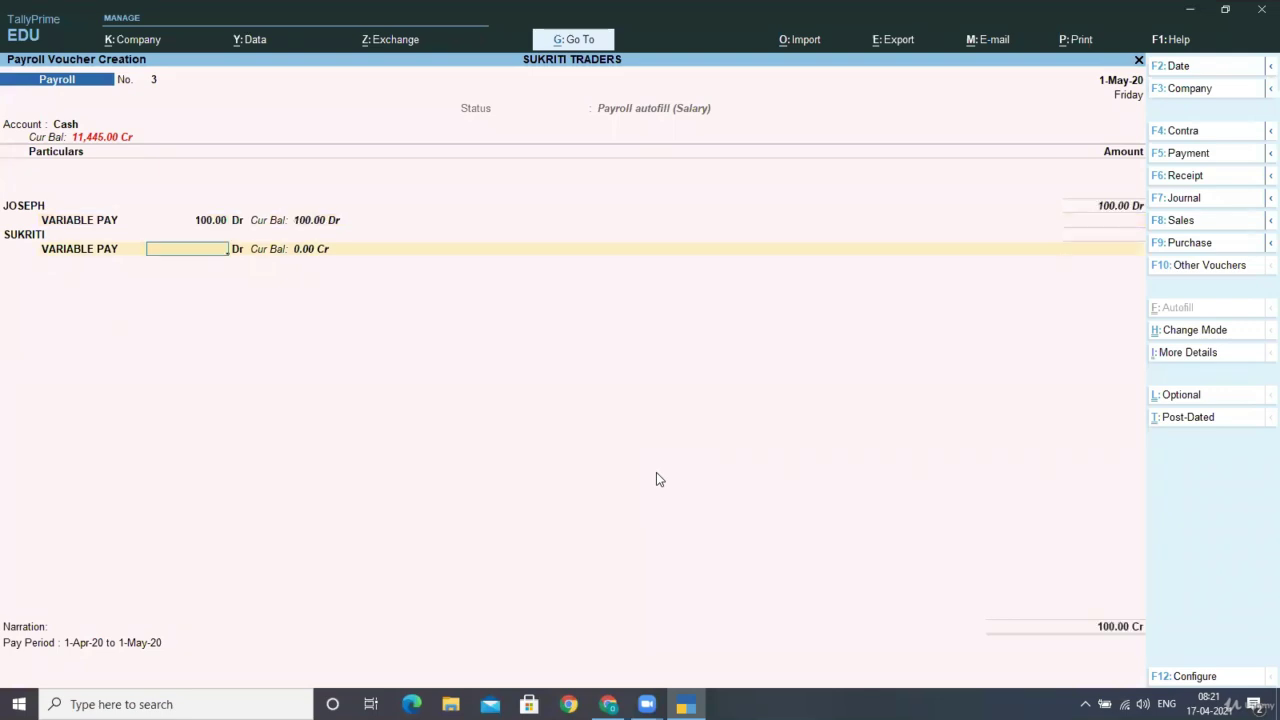
text(500)
key(Return)
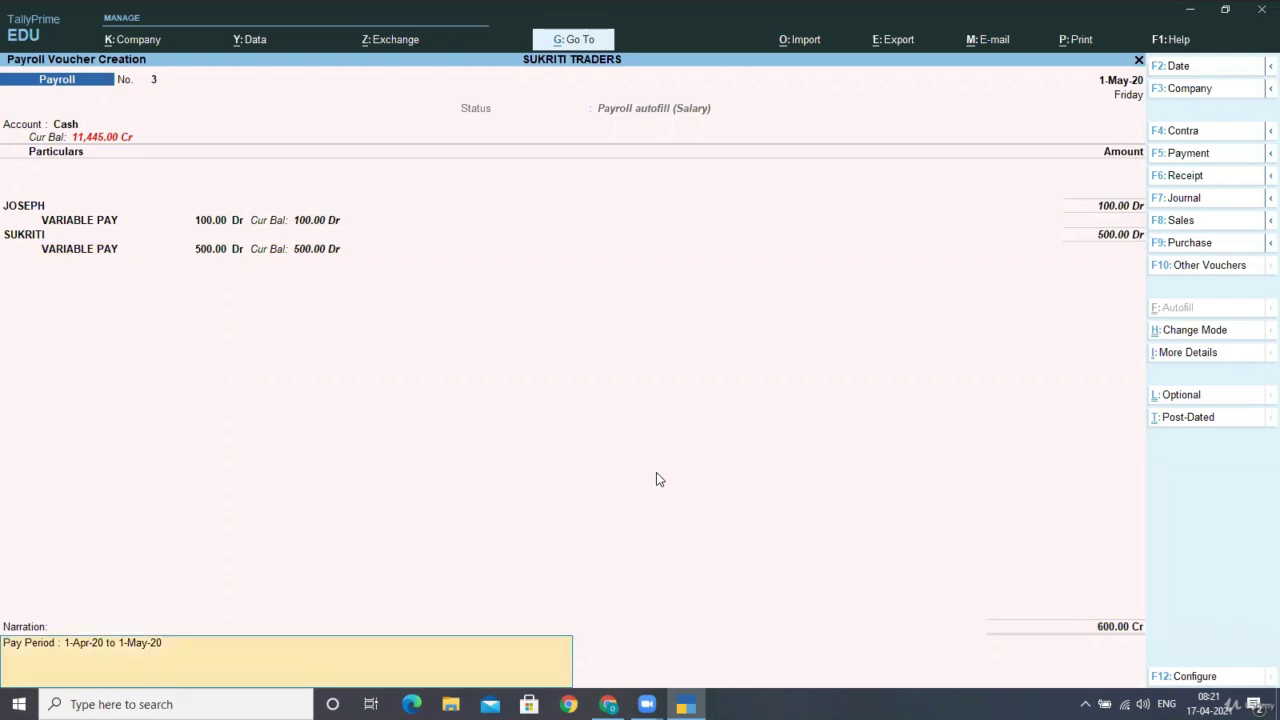
key(Return)
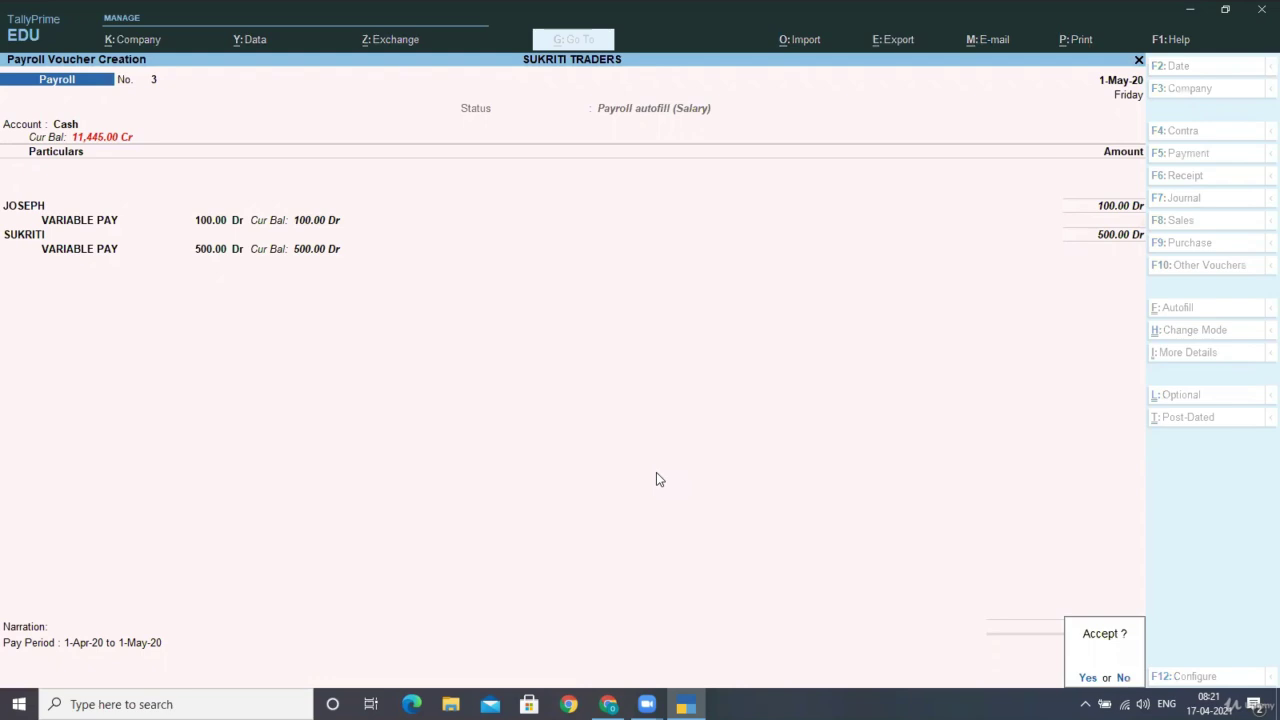
key(Return)
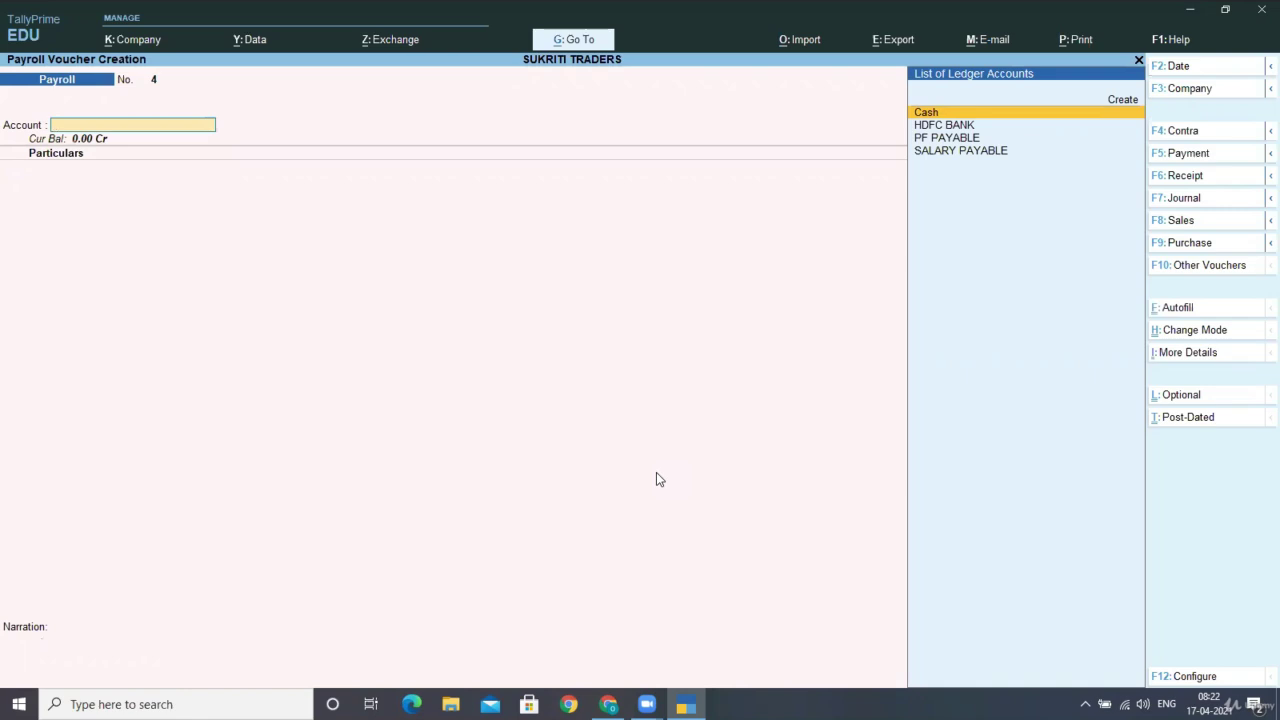
Page back through the saved payroll vouchers, return, and switch to a Payment voucher
key(Page_Up)
key(Page_Up)
key(Page_Up)
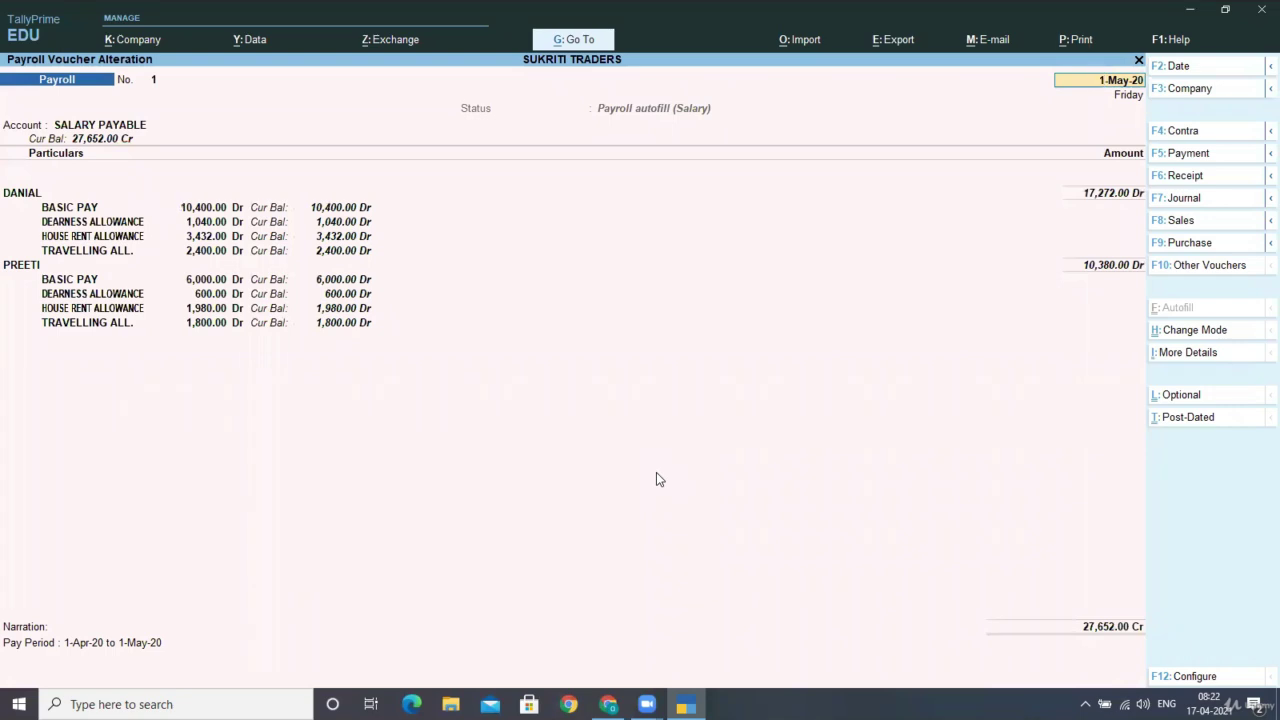
key(Page_Down)
key(Page_Down)
key(Page_Down)
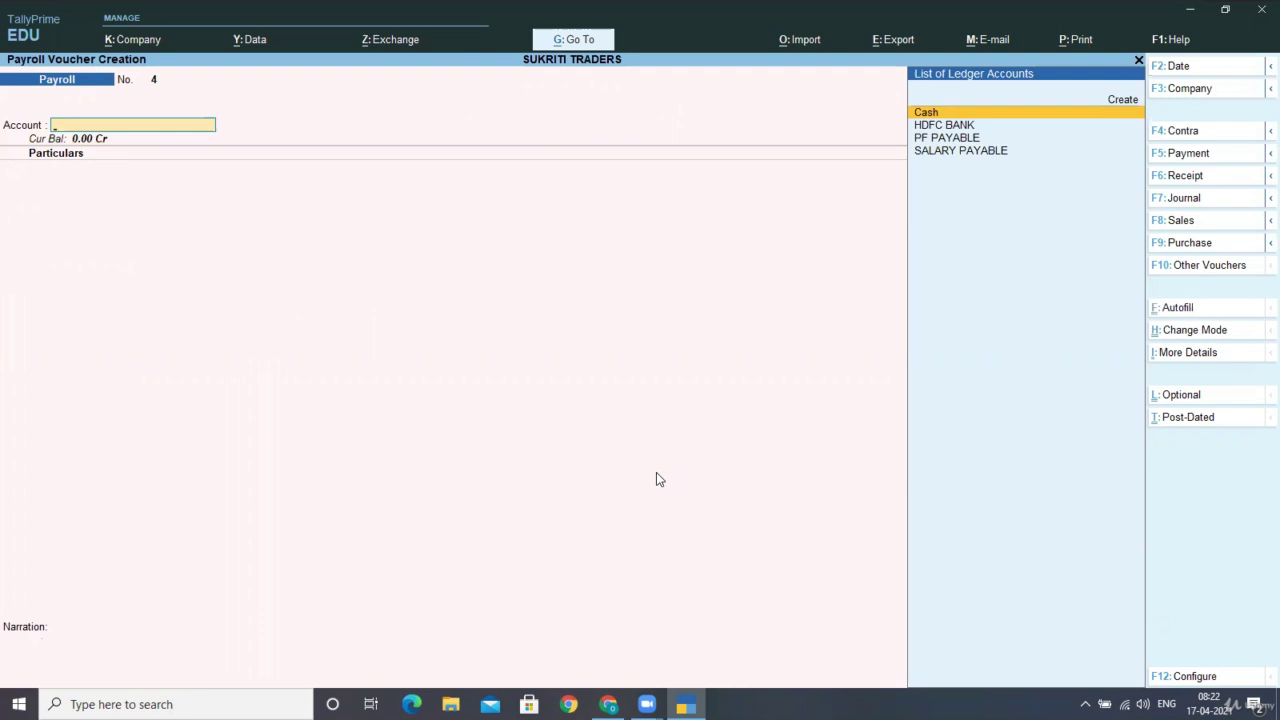
key(F5)
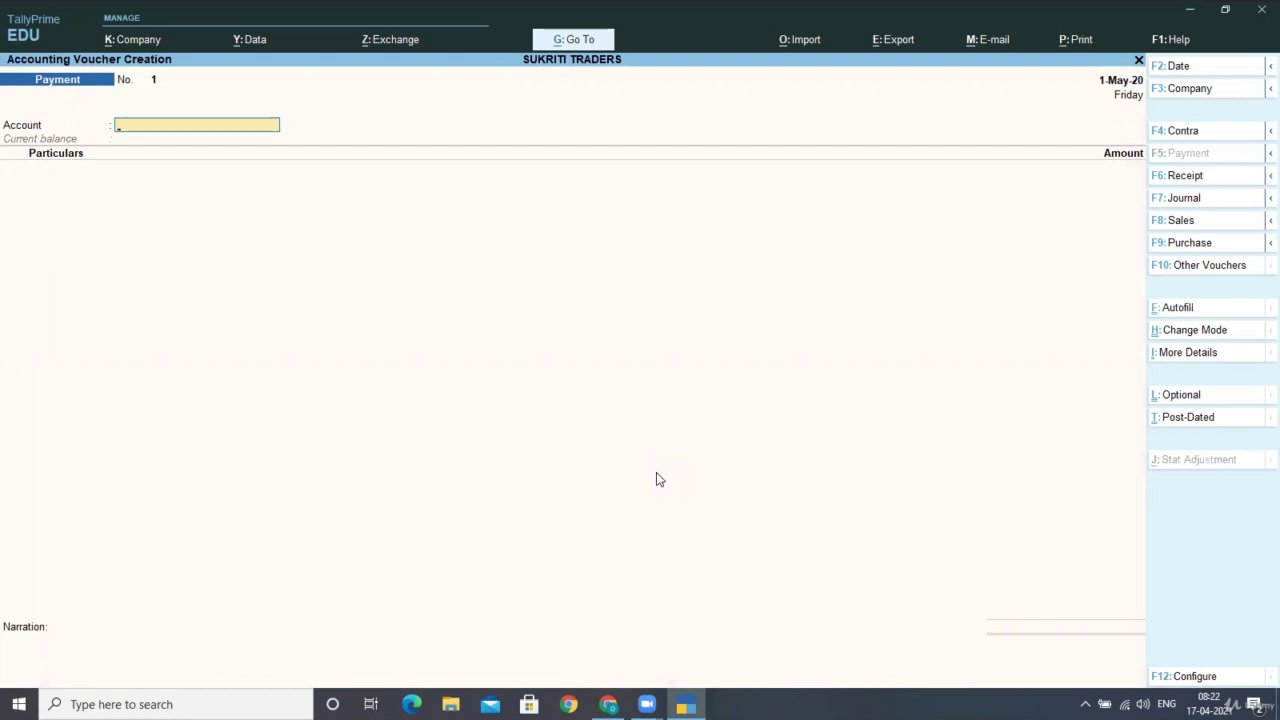
Start Payroll Autofill for Salary Payment covering 1-4-2020 to 1-5-2020
key(ctrl)
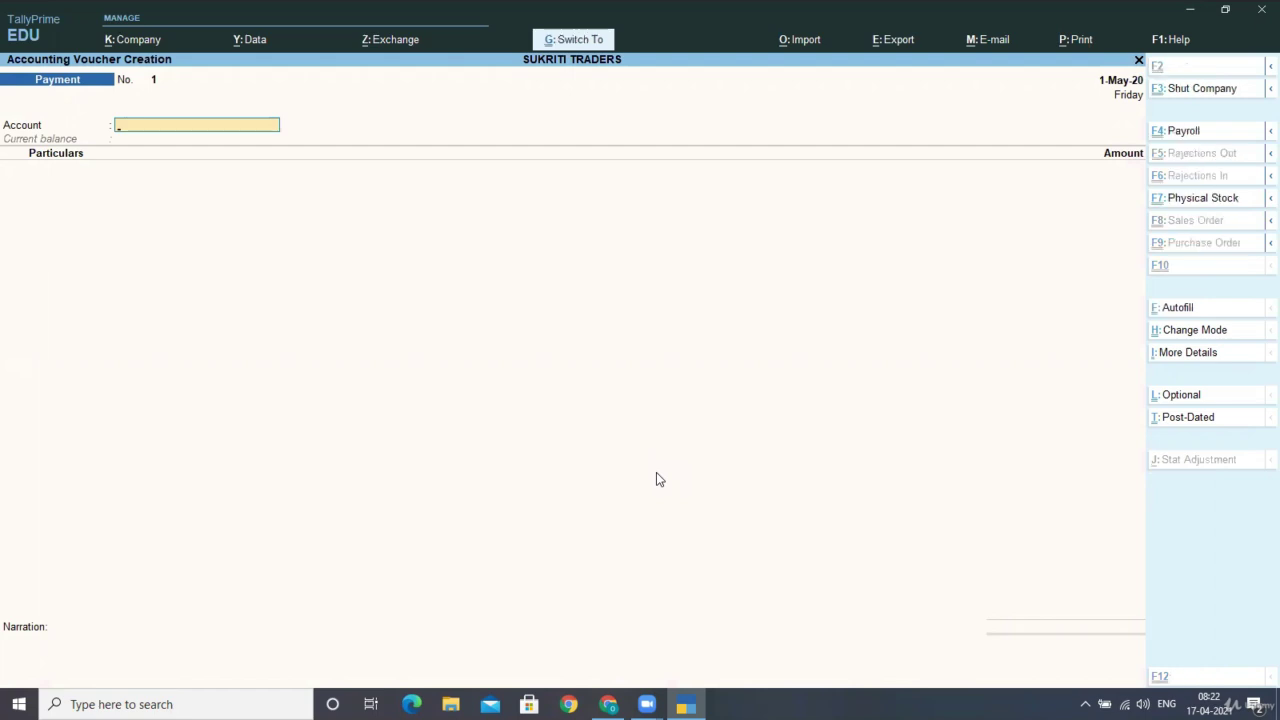
key(ctrl+f)
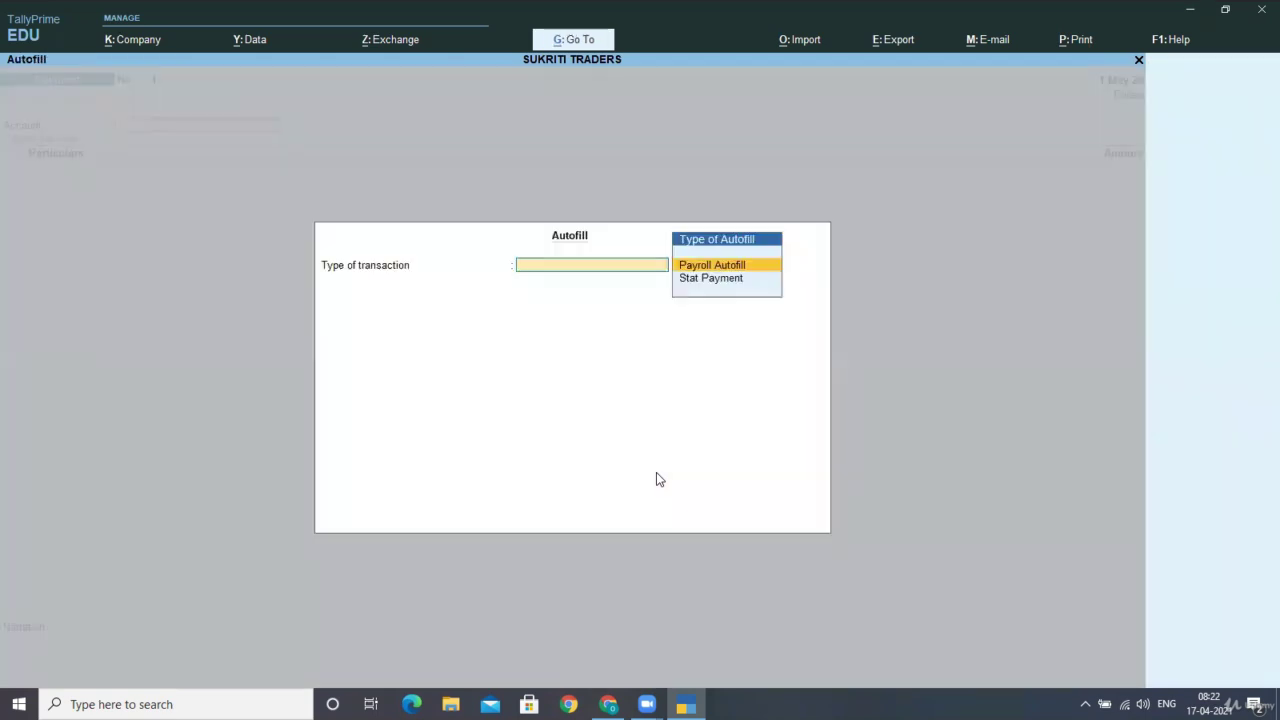
key(Return)
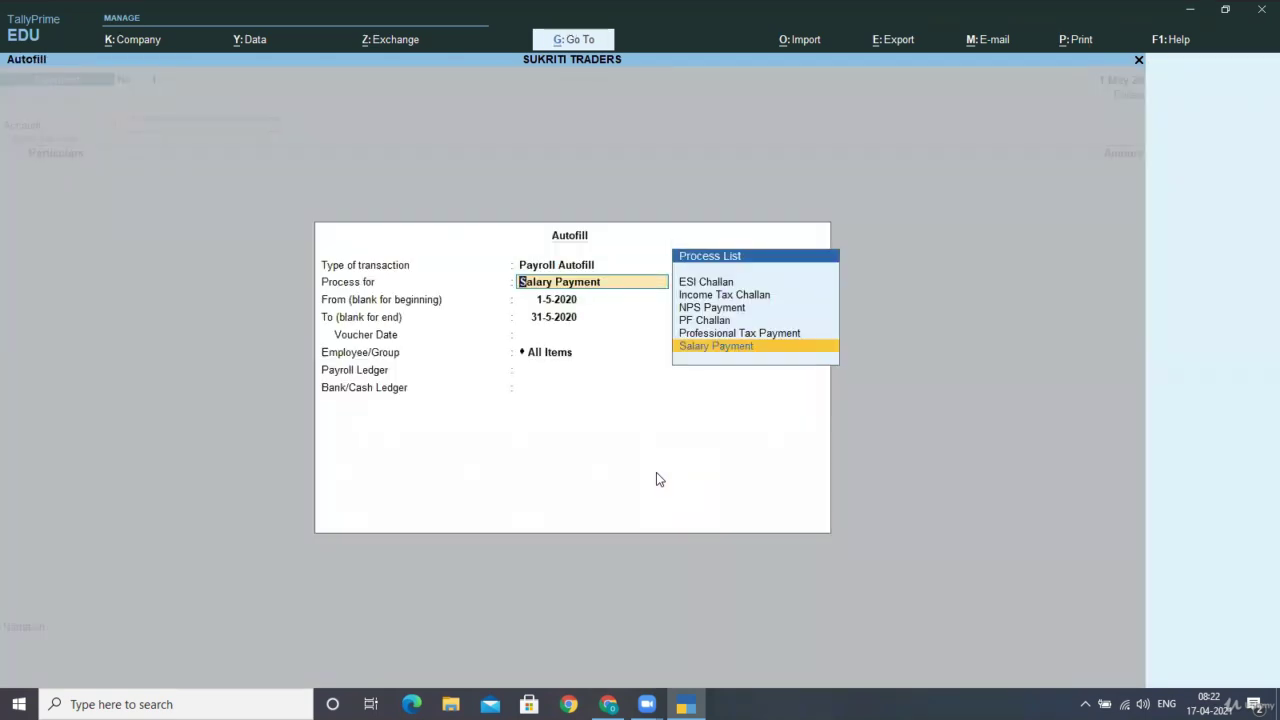
key(Return)
key(Return)
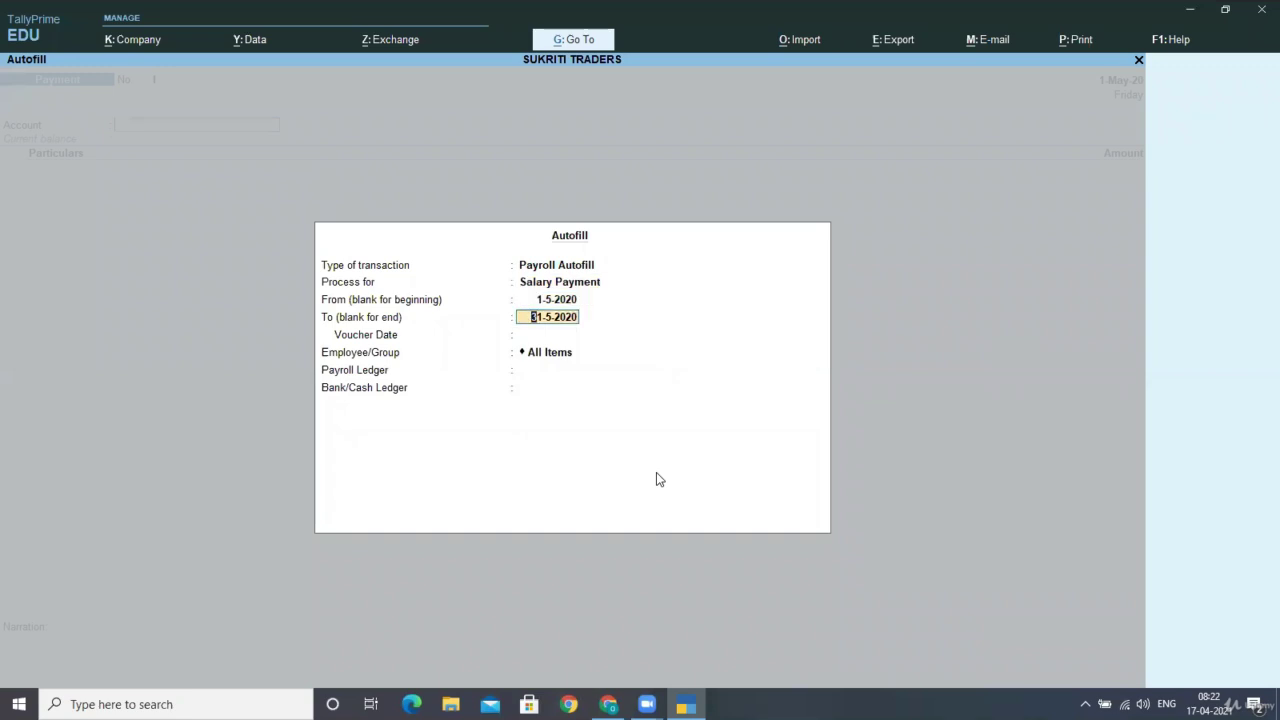
key(BackSpace)
text(1-4)
key(Return)
text(1-5)
key(Return)
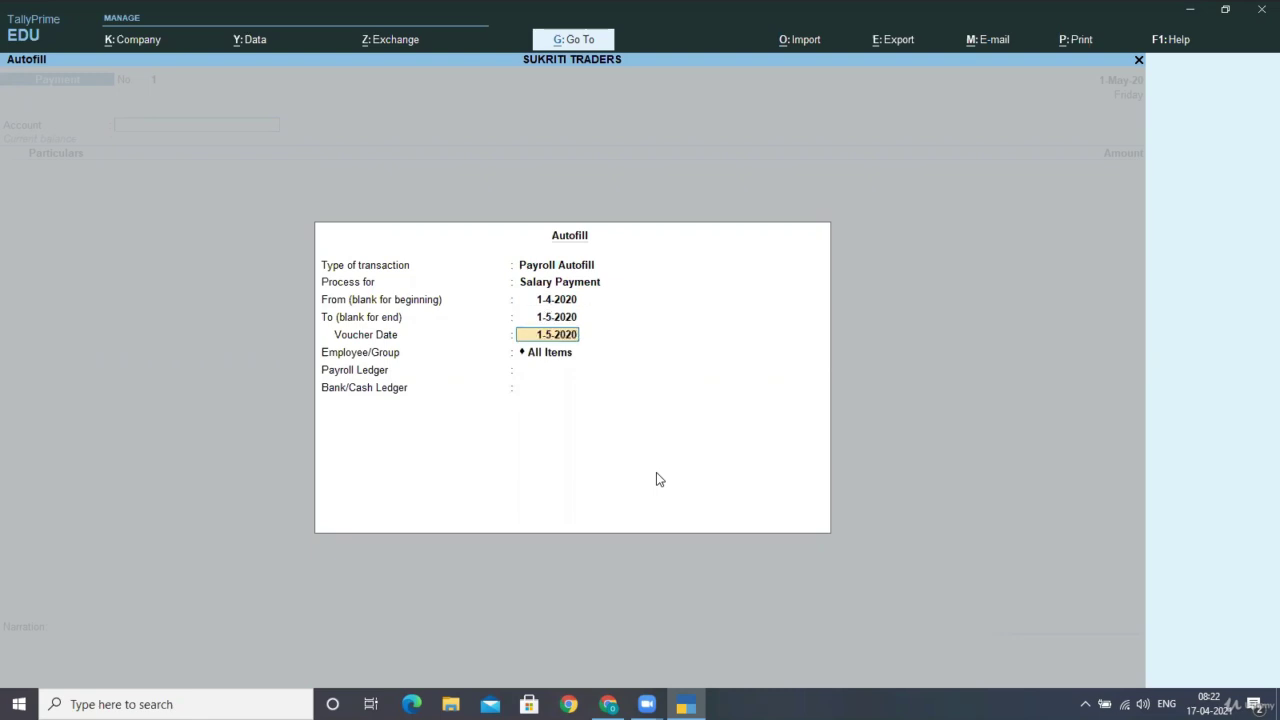
key(Return)
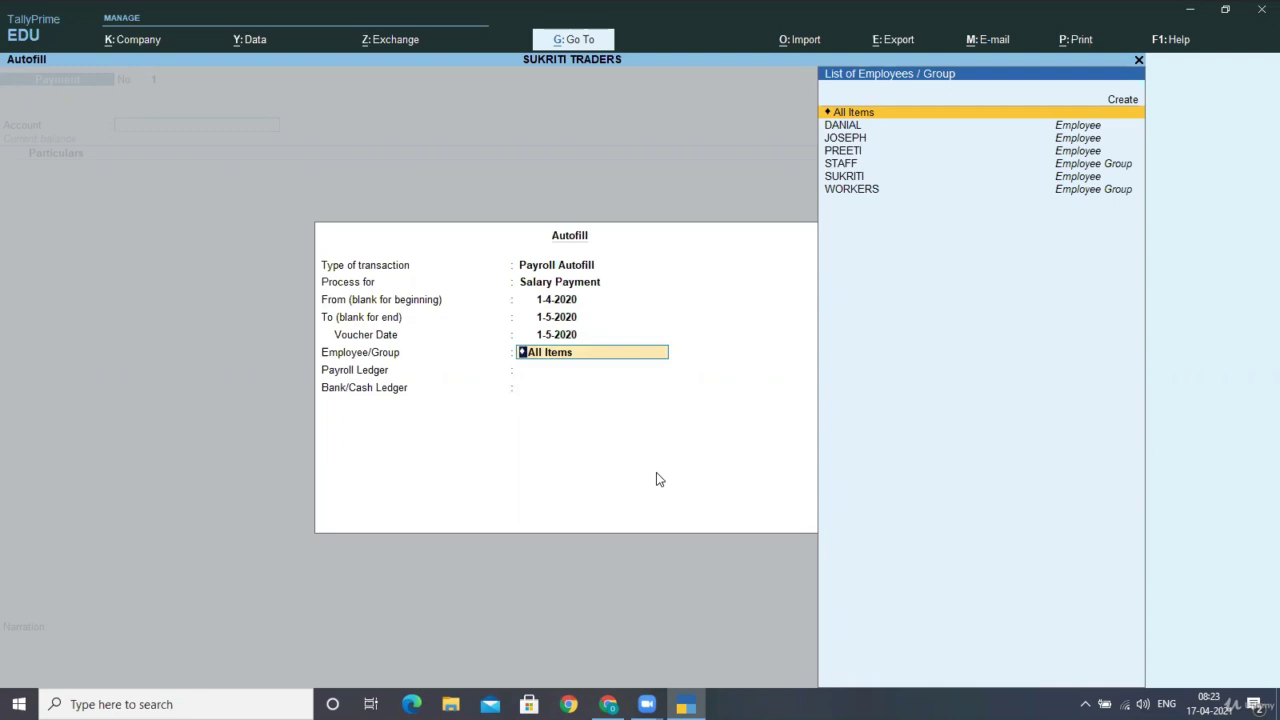
Keep all employees, choose the SALARY PAYABLE and HDFC BANK ledgers, and fill the payment
key(Return)
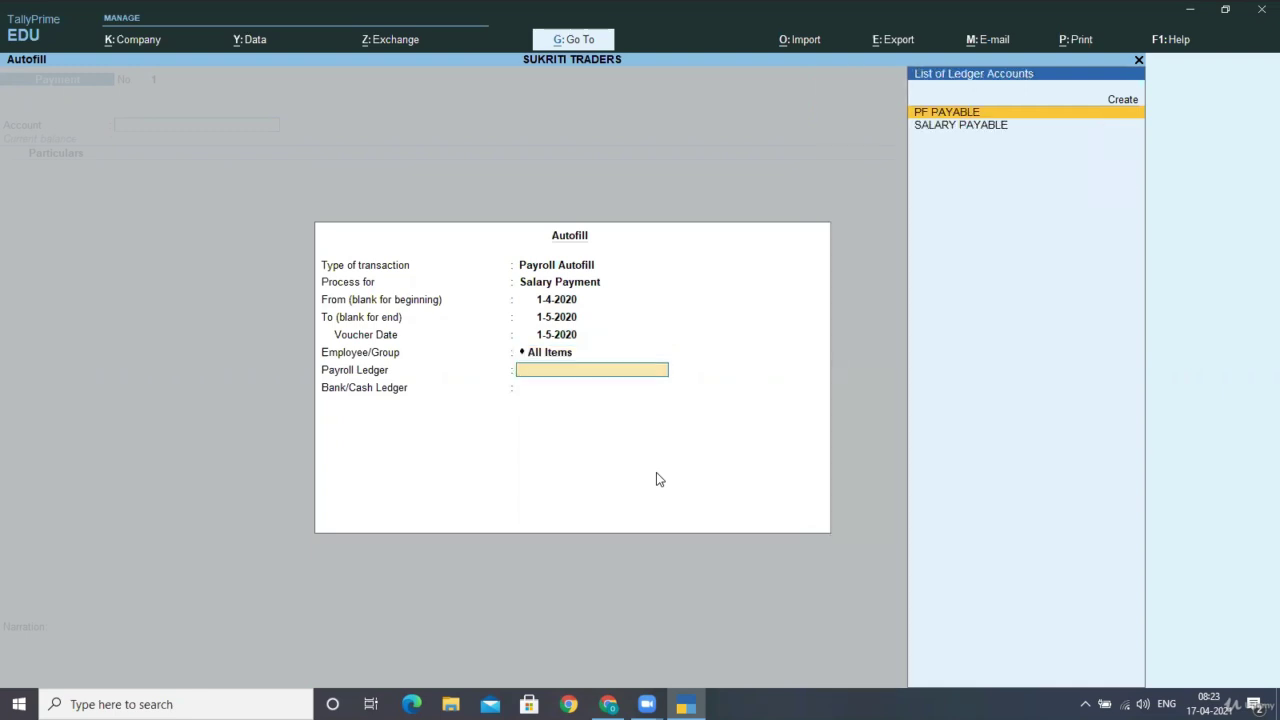
key(Down)
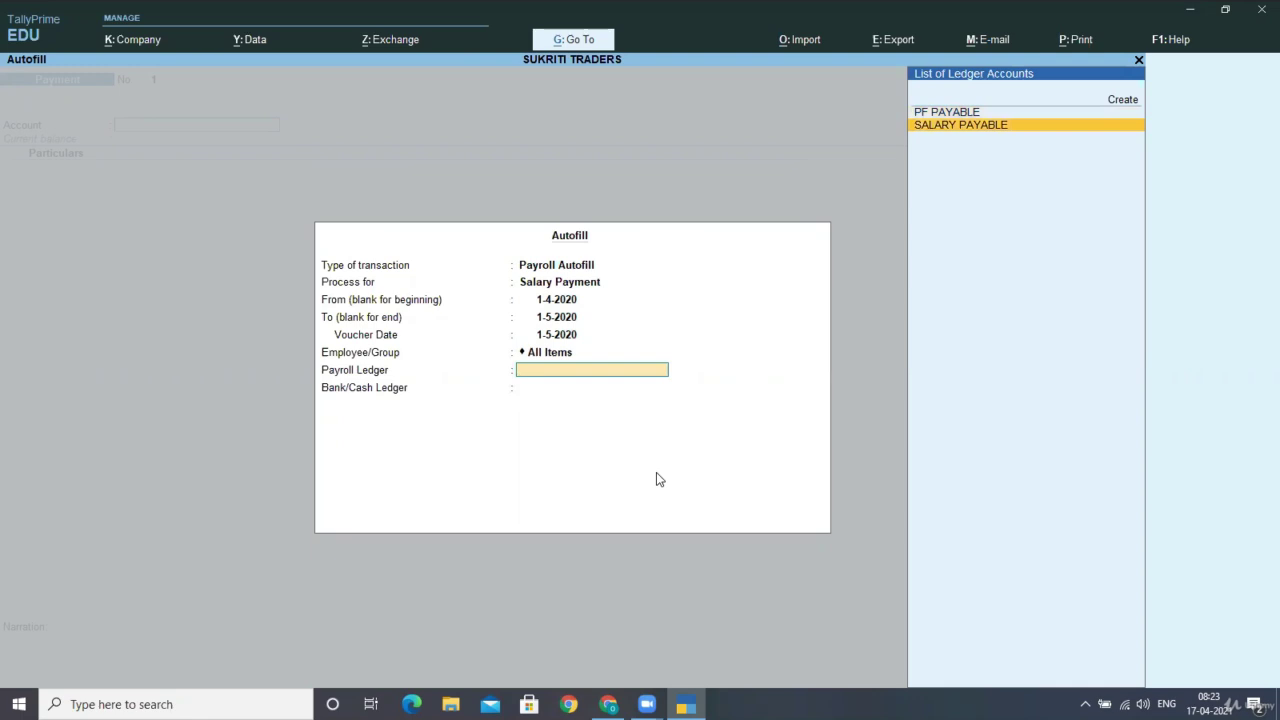
key(Return)
key(Down)
key(Return)
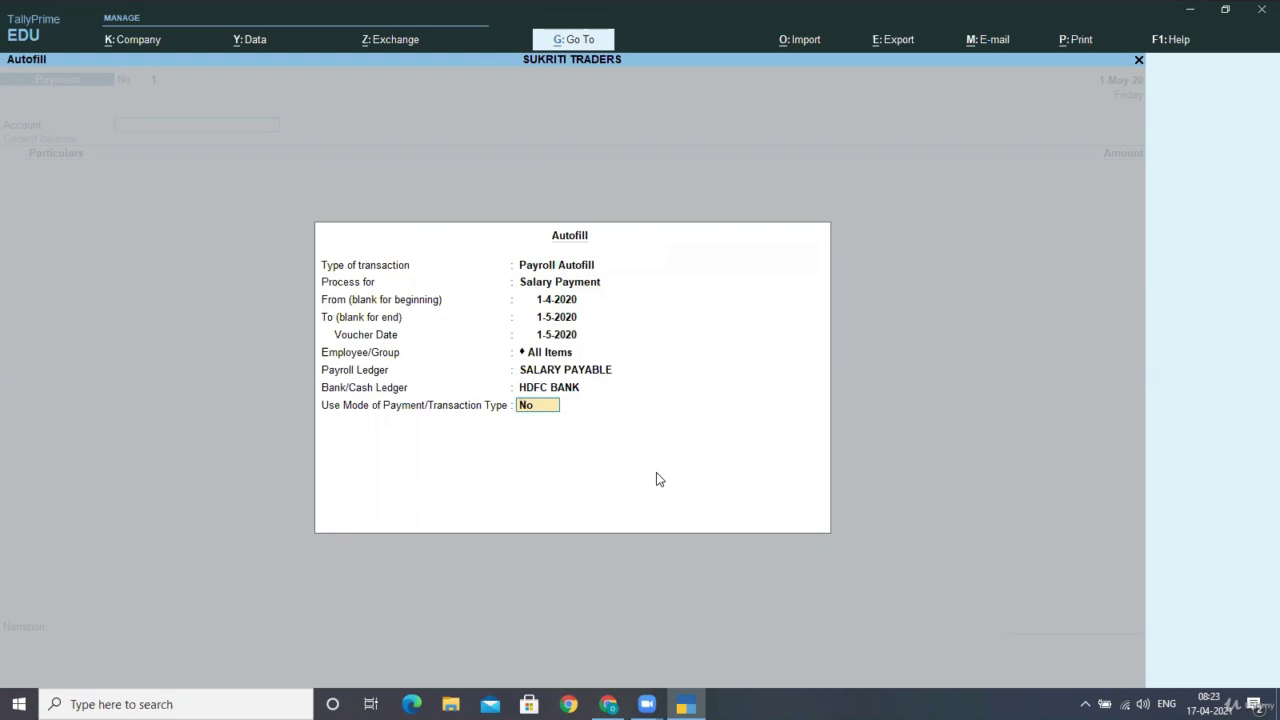
key(Return)
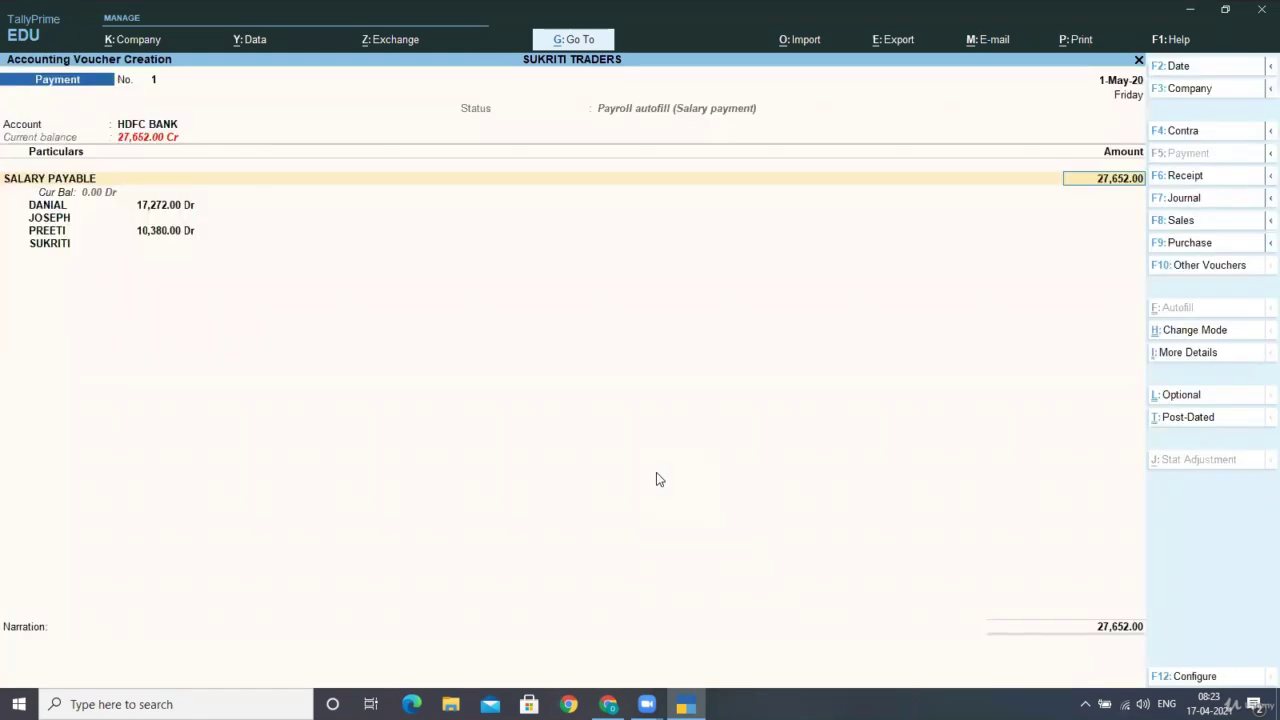
Allocate the 27,652.00 HDFC BANK payment as a cheque, entering its cheque number and date
key(alt)
key(Return)
key(Return)
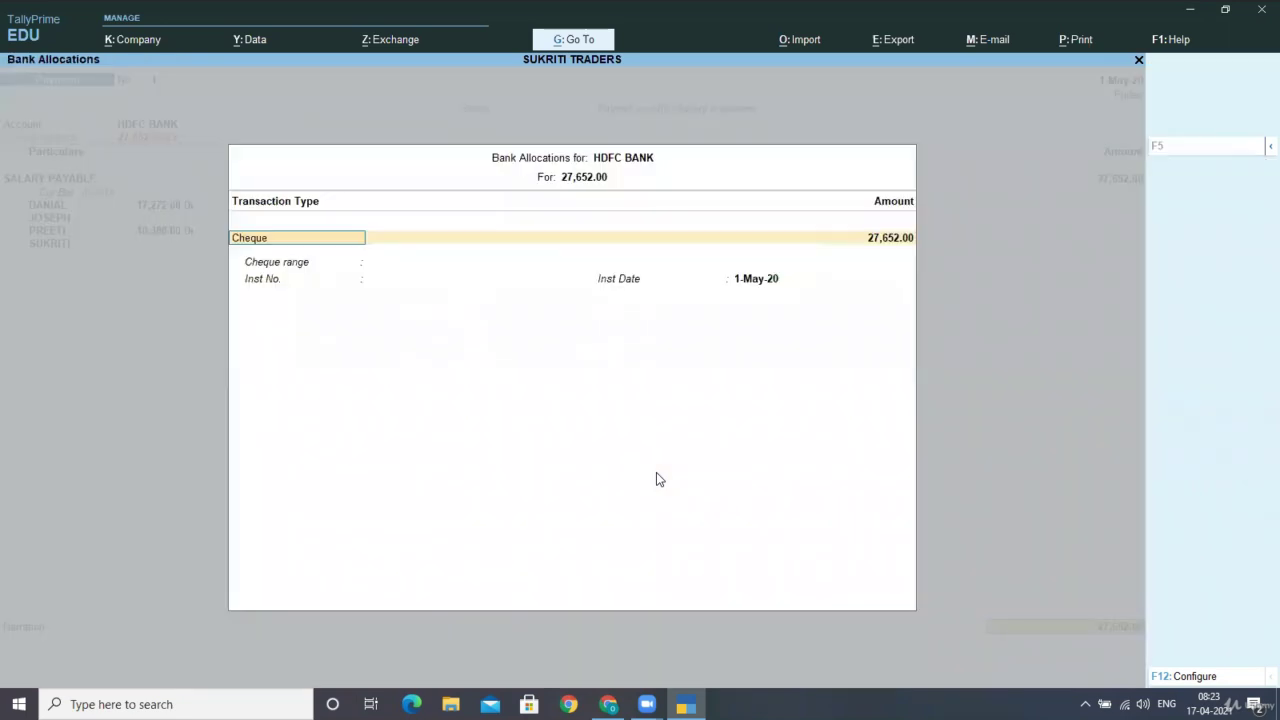
key(Return)
key(Return)
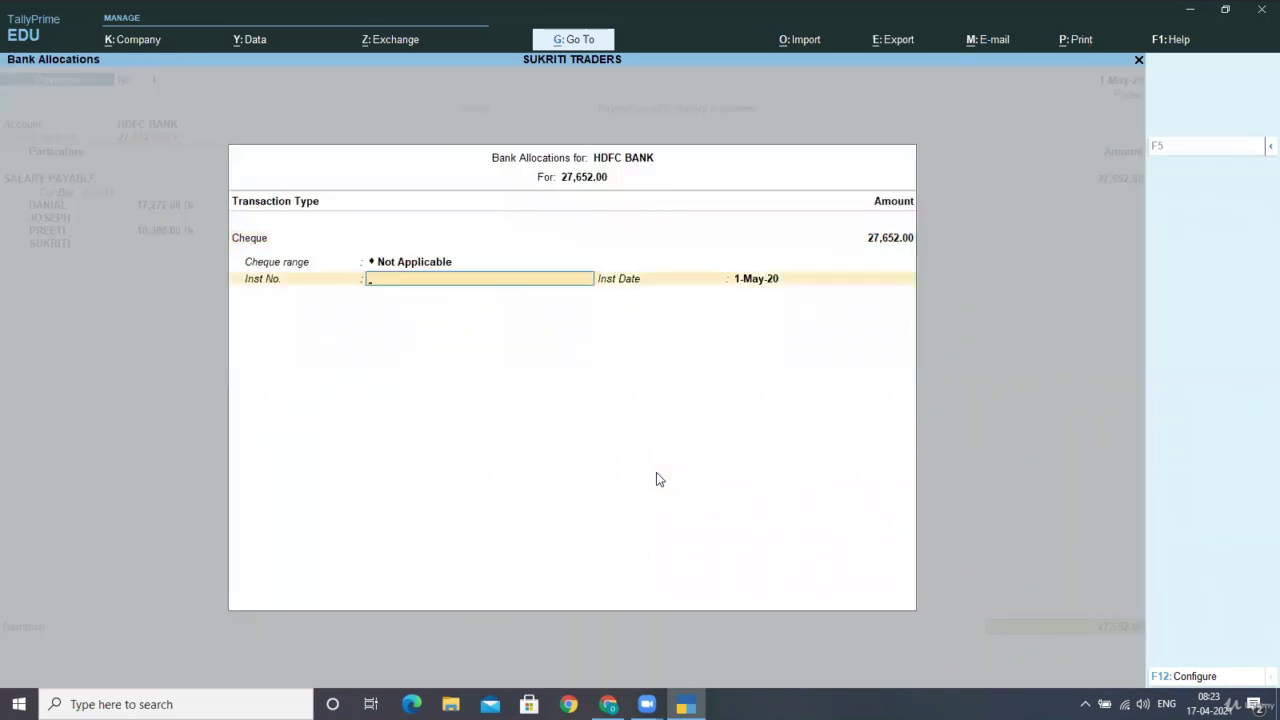
text(234353)
key(Return)
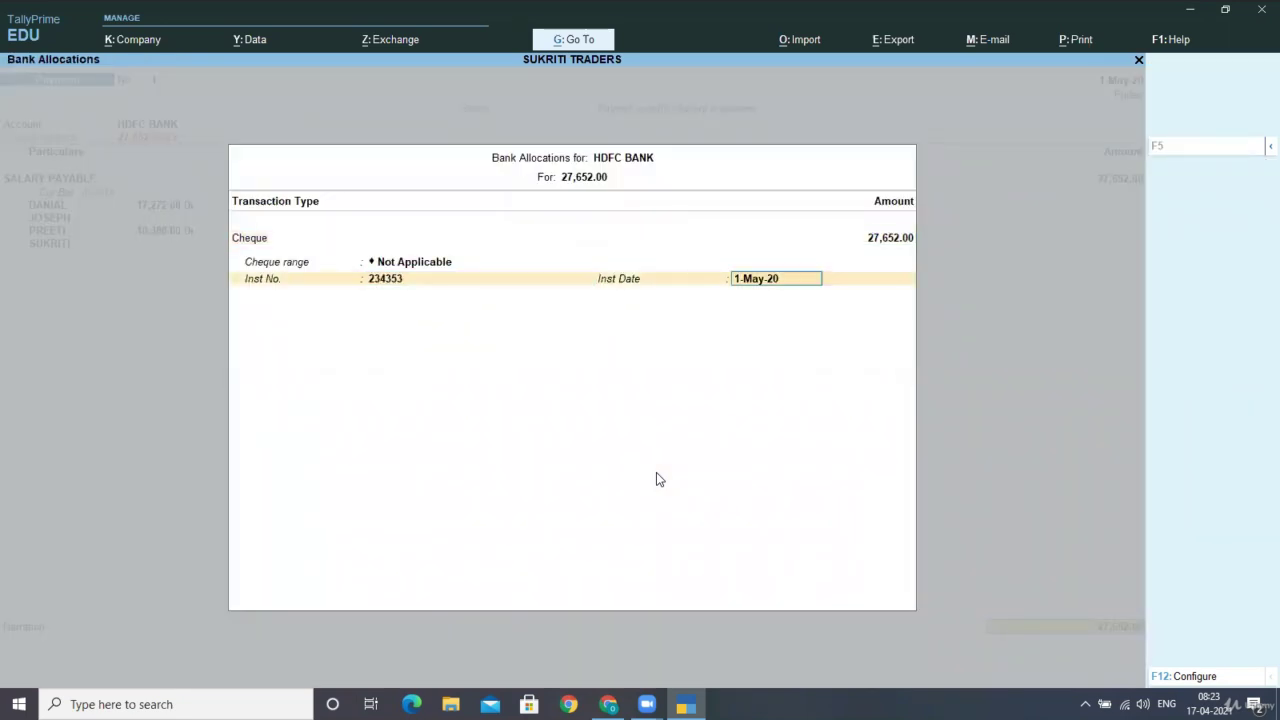
key(Return)
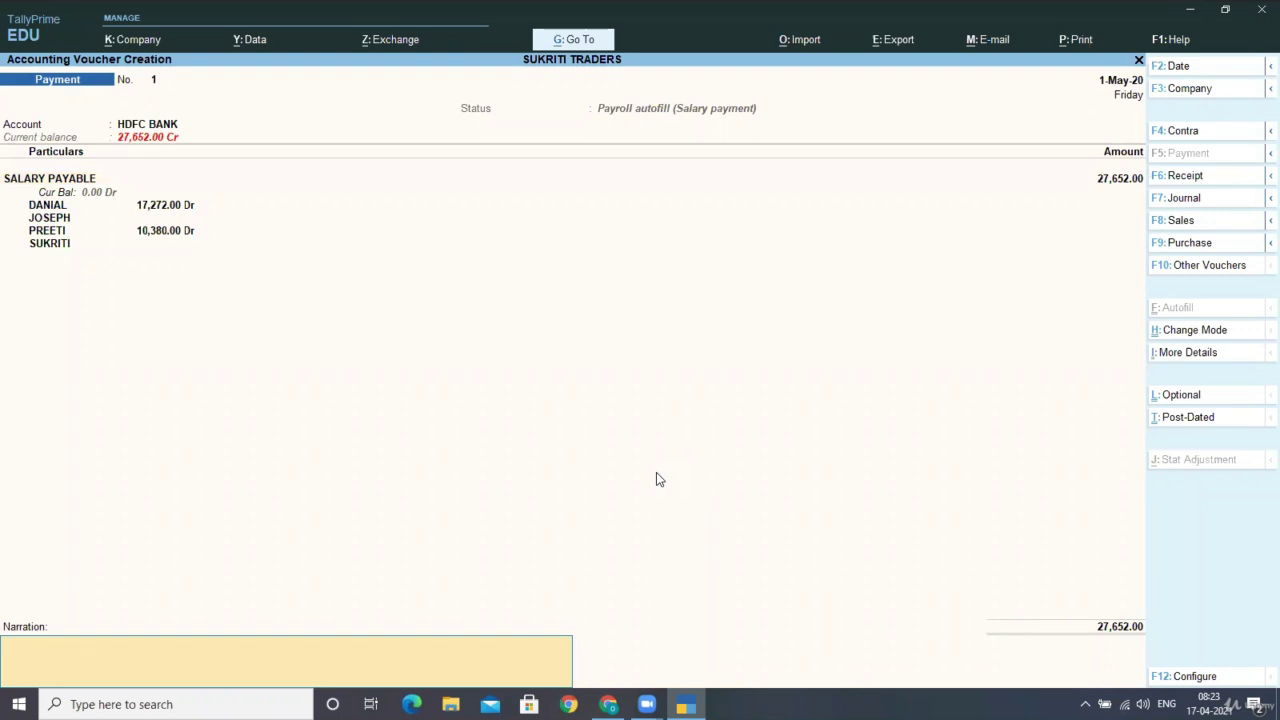
Save Payment voucher No. 1 and quit the blank voucher back to the Gateway of Tally
key(Return)
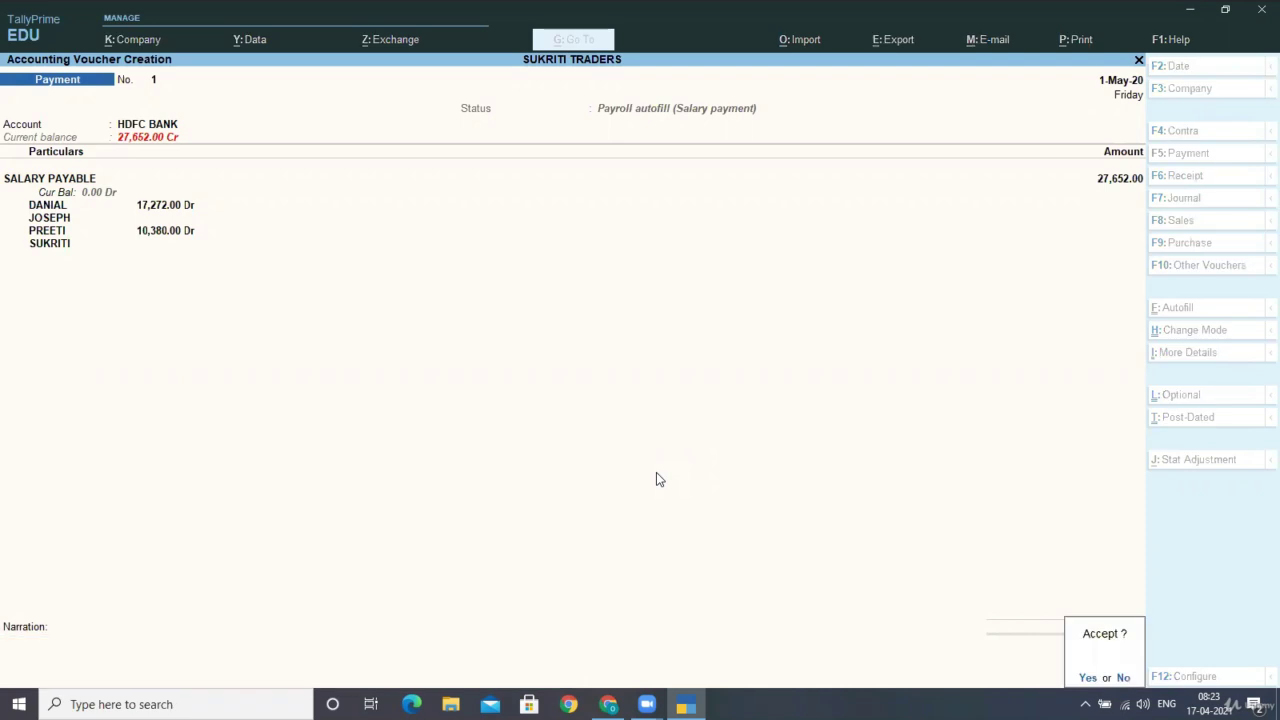
key(Return)
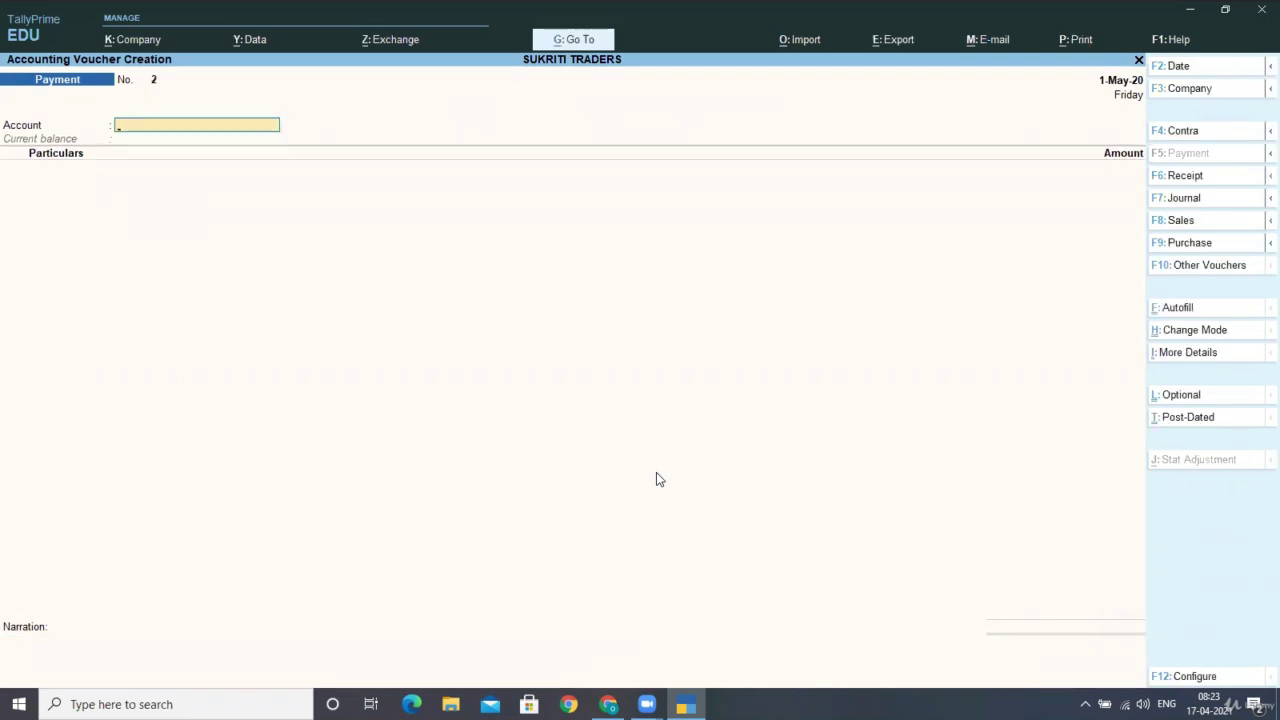
key(Escape)
key(Return)
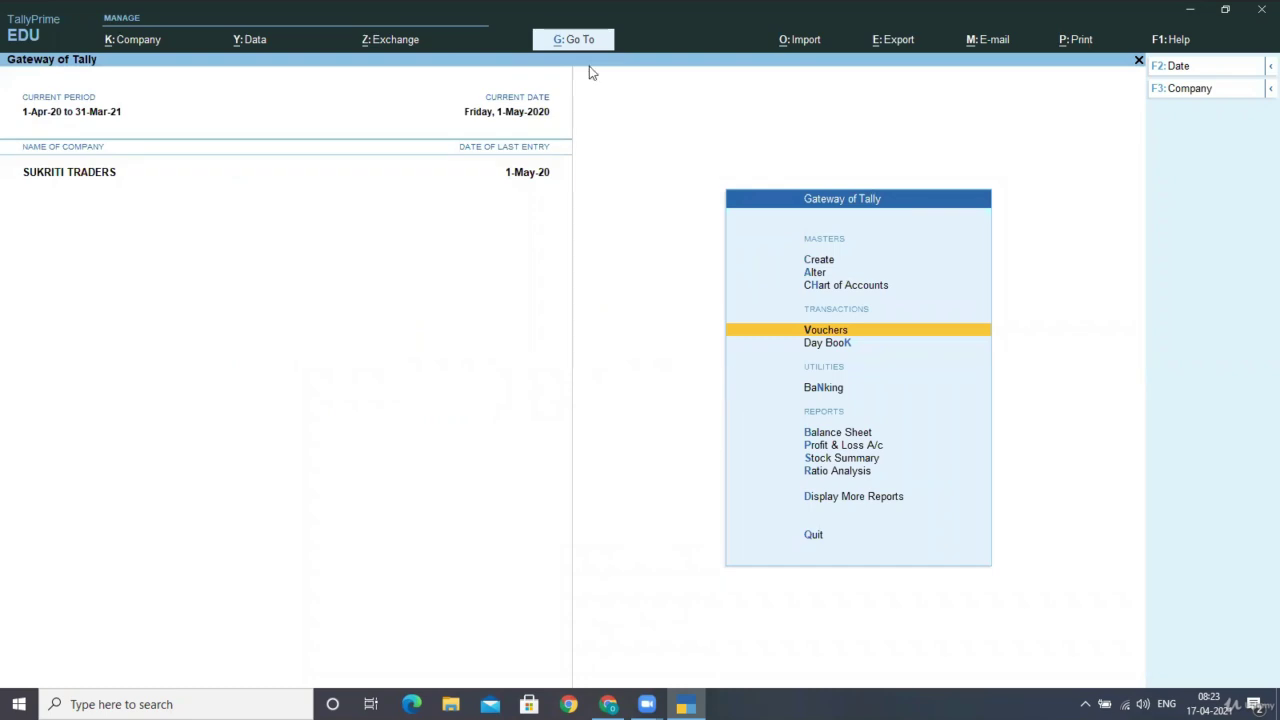
Switch to another window, leaving TallyPrime at the Gateway of Tally
key(alt+Tab)
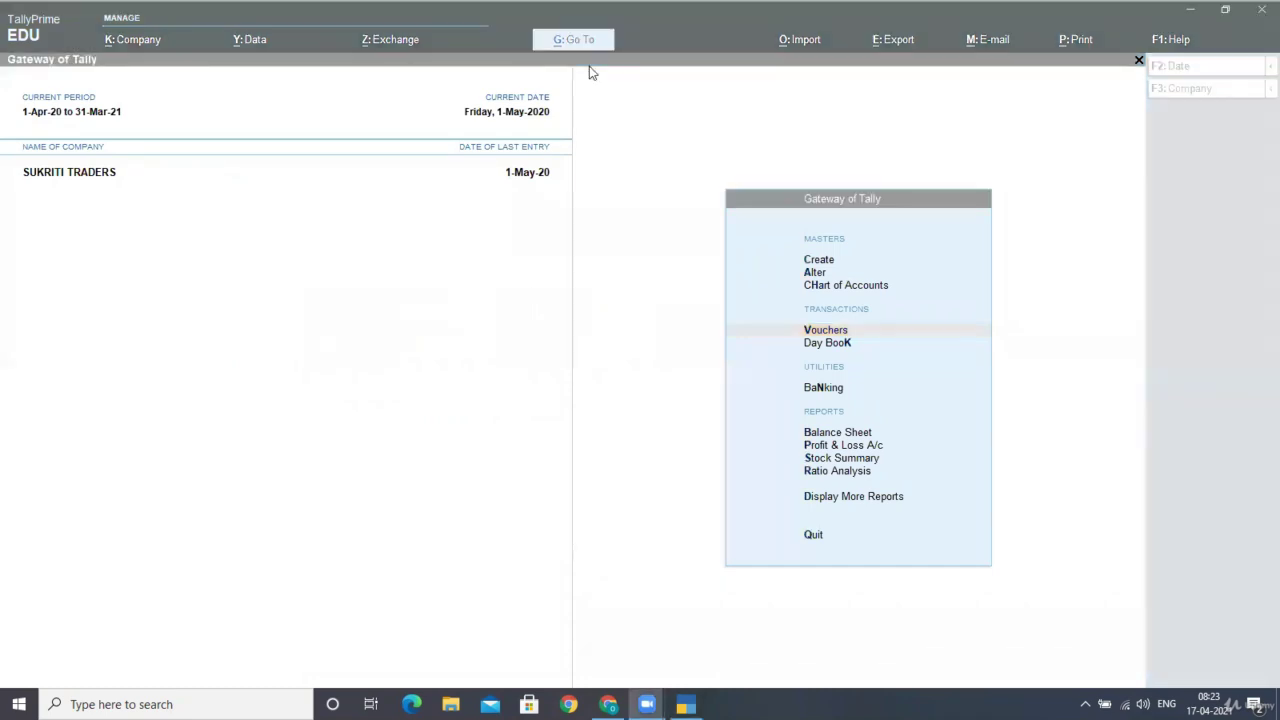